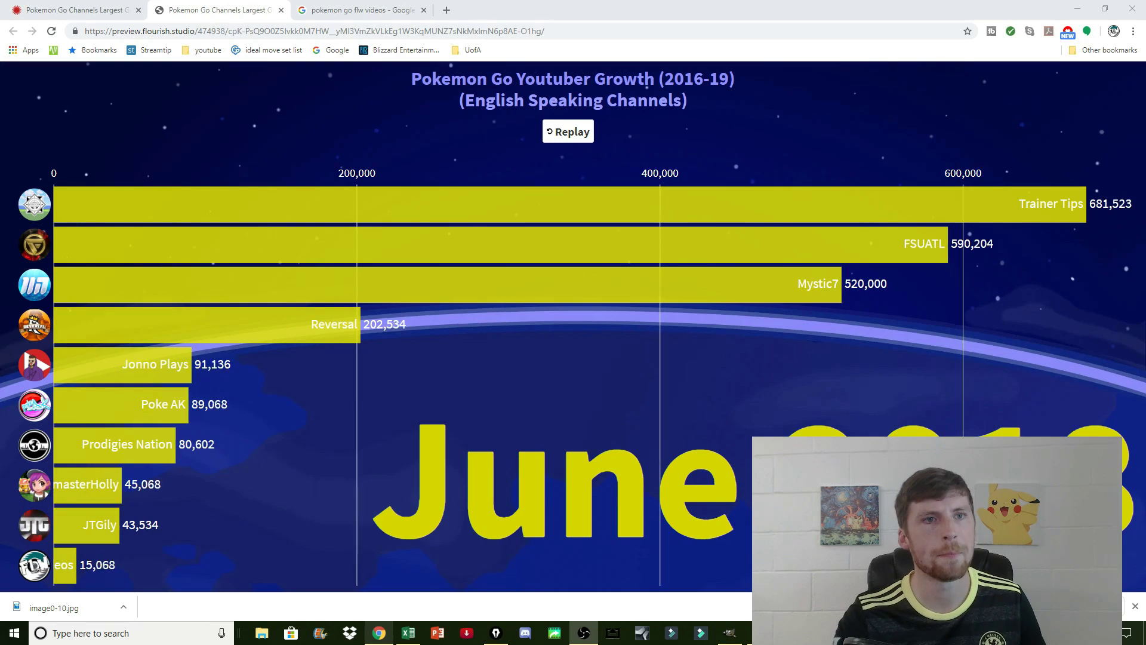
# - Close the published chart preview and open the chart's data sheet to examine the monthly columns and channel rows
pyautogui.hotkey('ctrl', 'w')
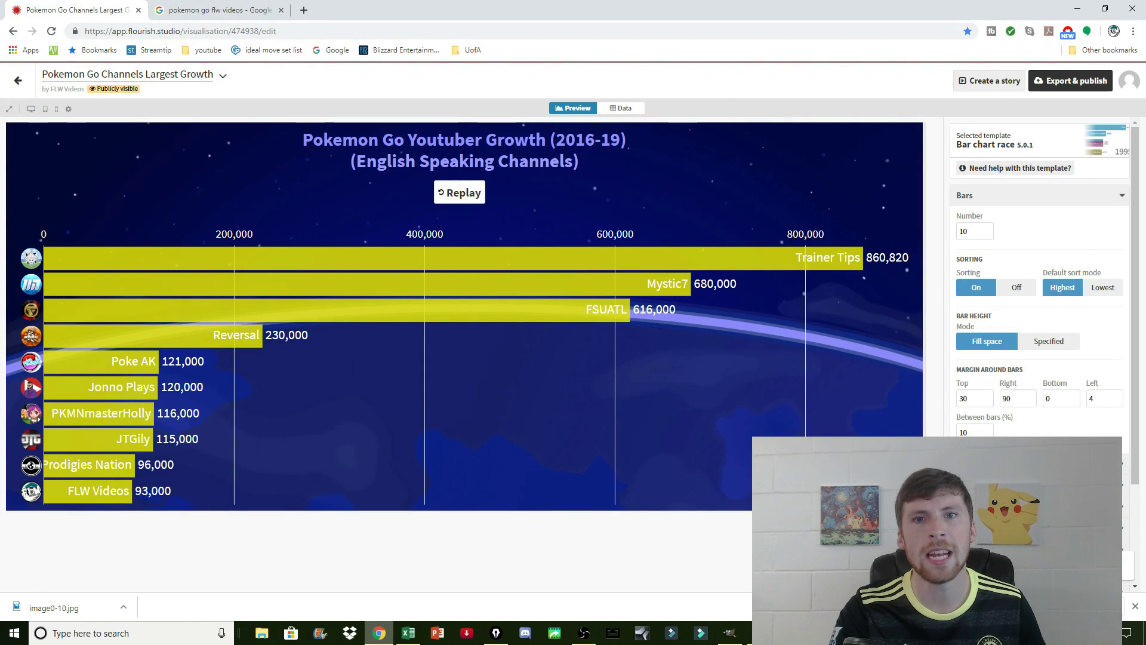
pyautogui.click(620, 107)
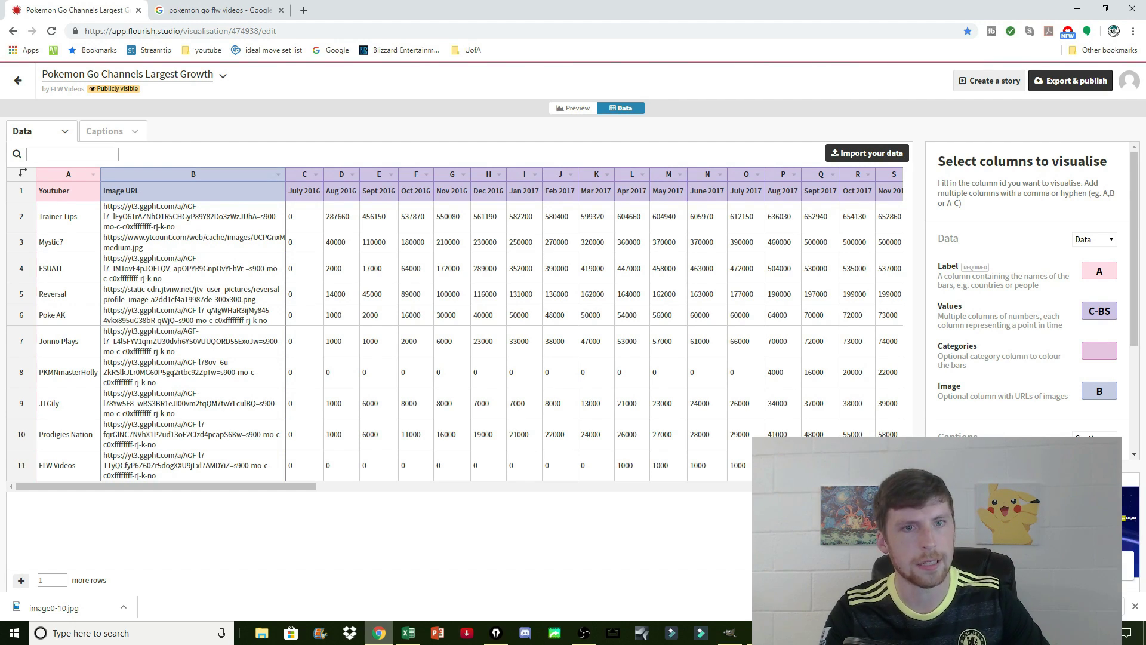
pyautogui.moveTo(303, 202)
pyautogui.mouseDown()
pyautogui.moveTo(406, 212)
pyautogui.moveTo(901, 200)
pyautogui.mouseUp()
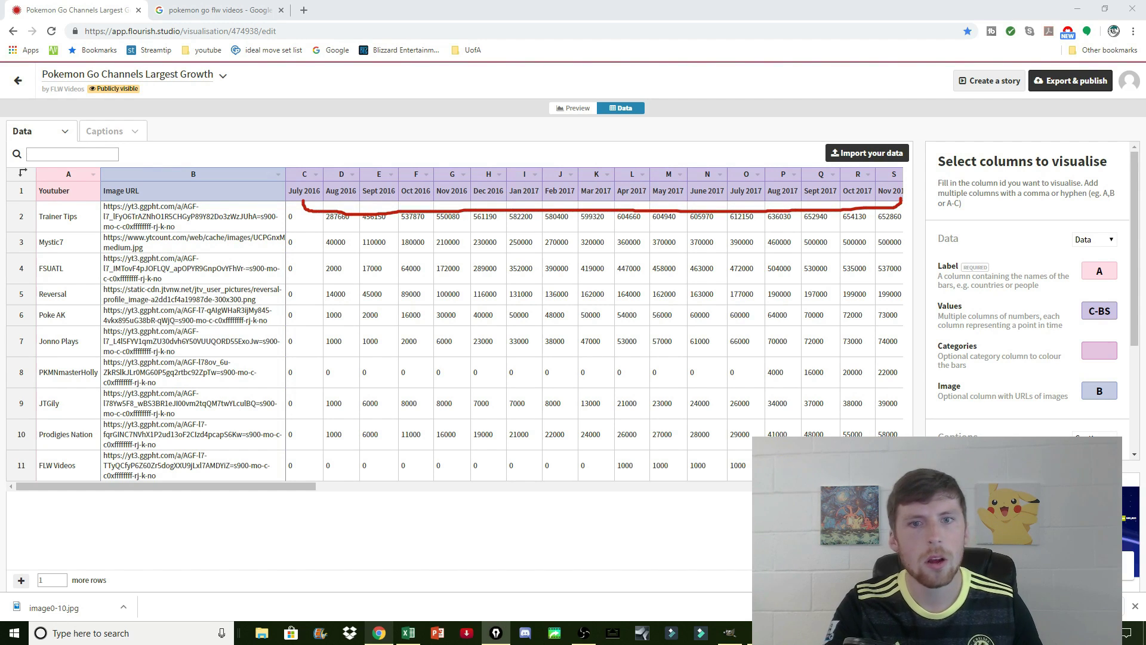
pyautogui.hotkey('ctrl', 'shift', '7')
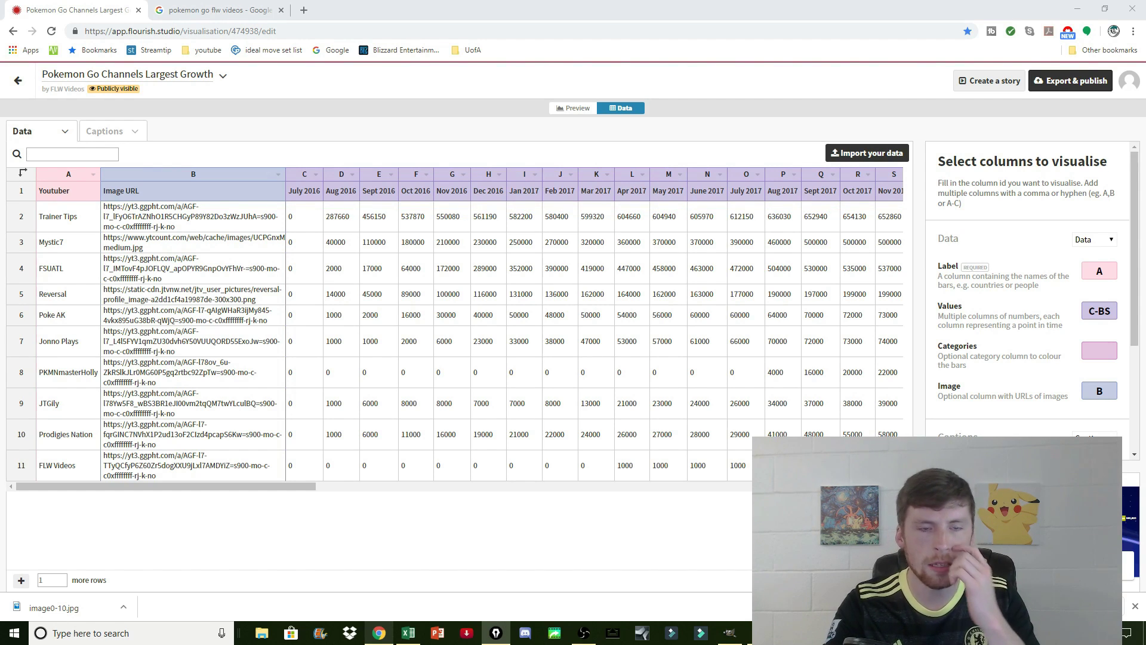
pyautogui.moveTo(294, 308)
pyautogui.mouseDown()
pyautogui.moveTo(756, 306)
pyautogui.moveTo(829, 297)
pyautogui.moveTo(839, 281)
pyautogui.moveTo(829, 279)
pyautogui.moveTo(844, 318)
pyautogui.mouseUp()
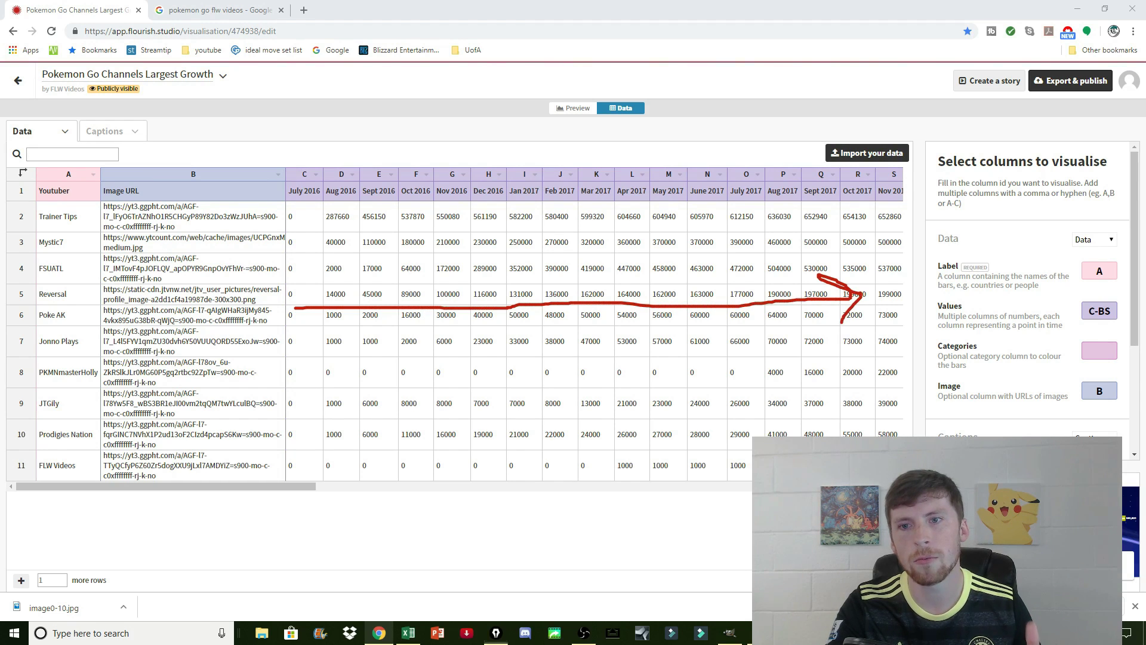
pyautogui.hotkey('ctrl', 'shift', '7')
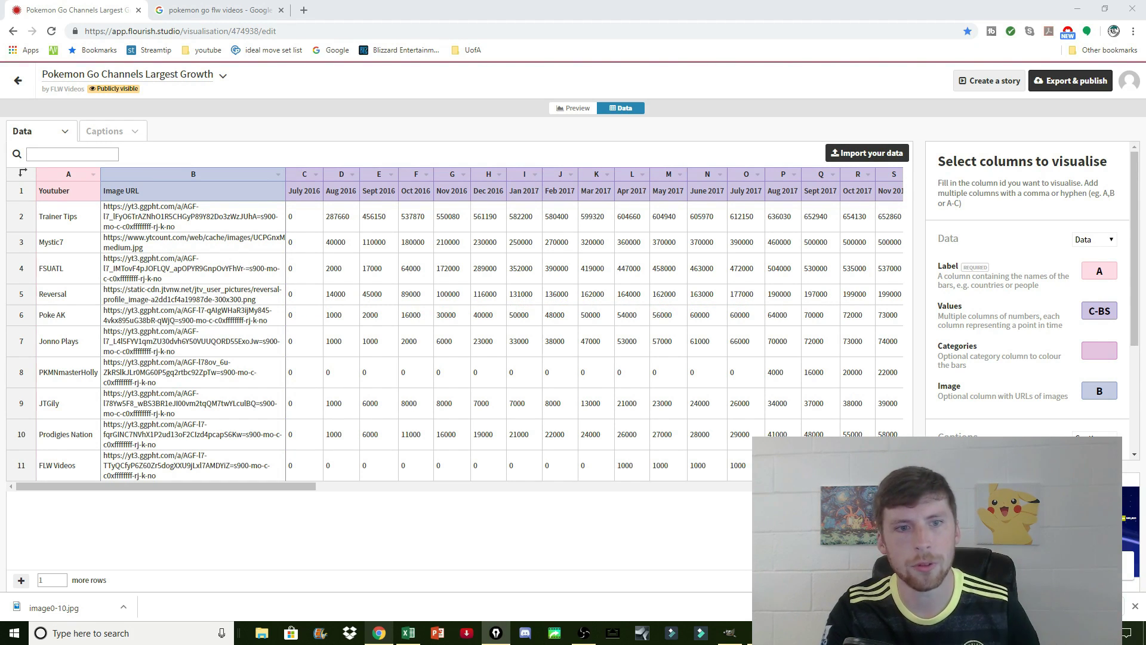
# - Examine the column assignments for label, values, categories and image, and the matching Image URL column in the sheet
pyautogui.moveTo(925, 220)
pyautogui.mouseDown()
pyautogui.moveTo(930, 418)
pyautogui.moveTo(1059, 418)
pyautogui.moveTo(1125, 405)
pyautogui.moveTo(1122, 206)
pyautogui.moveTo(908, 222)
pyautogui.mouseUp()
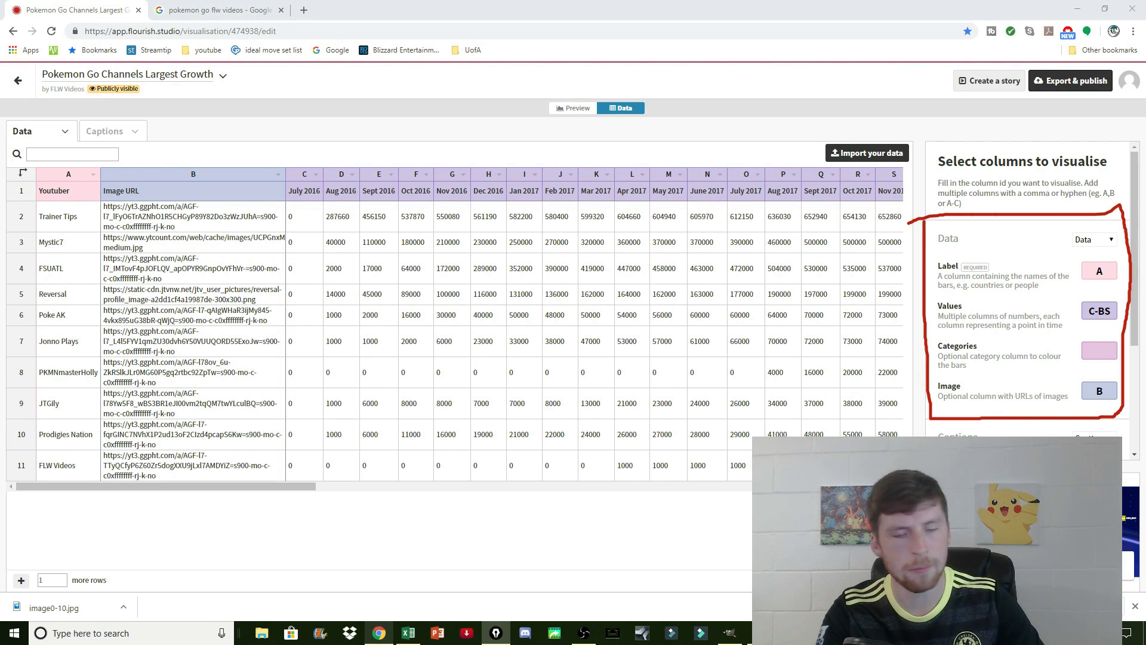
pyautogui.hotkey('ctrl', 'shift', '7')
pyautogui.moveTo(935, 412)
pyautogui.mouseDown()
pyautogui.moveTo(1110, 412)
pyautogui.moveTo(1126, 401)
pyautogui.moveTo(1123, 379)
pyautogui.moveTo(1079, 372)
pyautogui.moveTo(976, 374)
pyautogui.moveTo(936, 381)
pyautogui.moveTo(945, 412)
pyautogui.mouseUp()
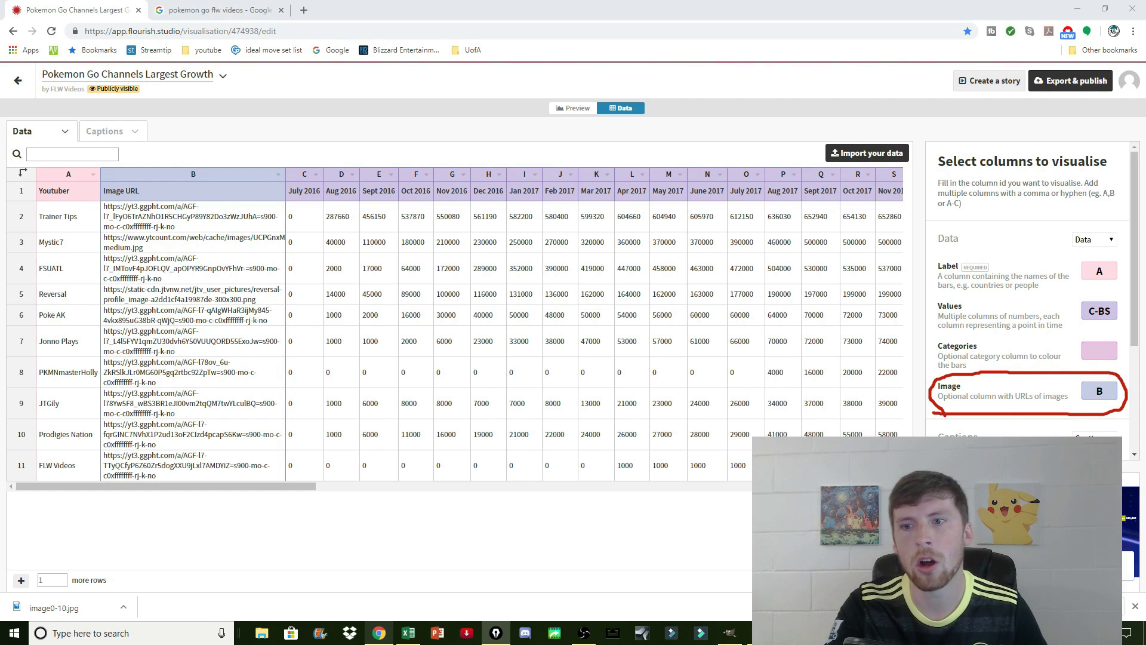
pyautogui.moveTo(1088, 387)
pyautogui.mouseDown()
pyautogui.moveTo(173, 197)
pyautogui.moveTo(179, 219)
pyautogui.moveTo(190, 195)
pyautogui.mouseUp()
pyautogui.hotkey('ctrl', 'shift', '7')
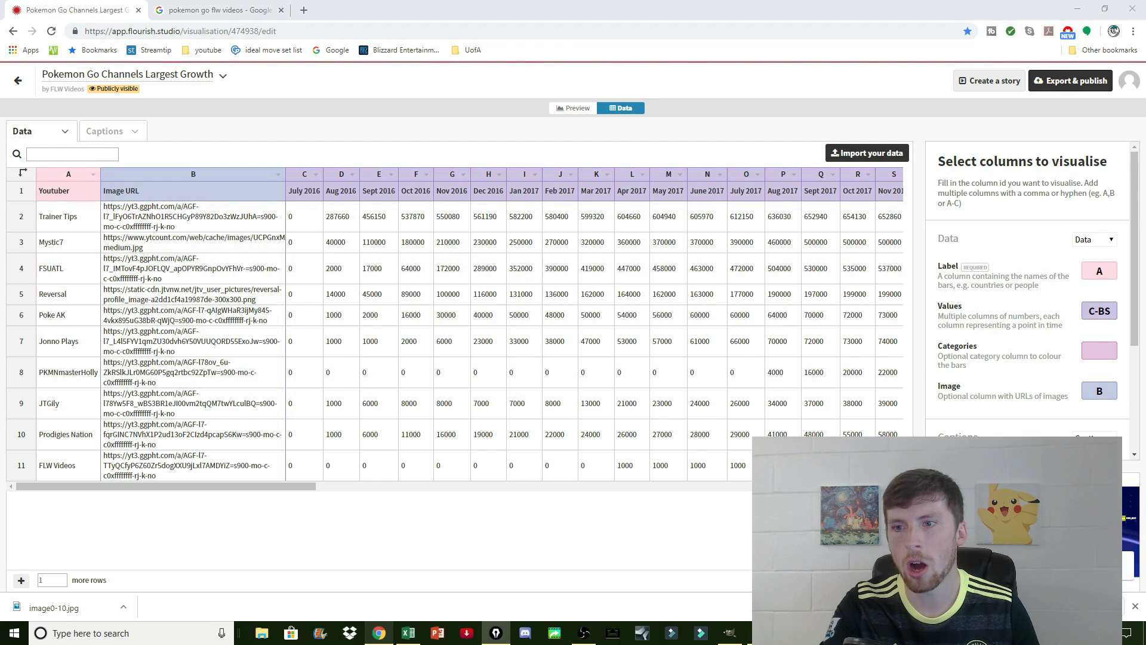
# - Set the Image column assignment to C and restore it to B
pyautogui.click(1099, 390)
pyautogui.press('BackSpace')
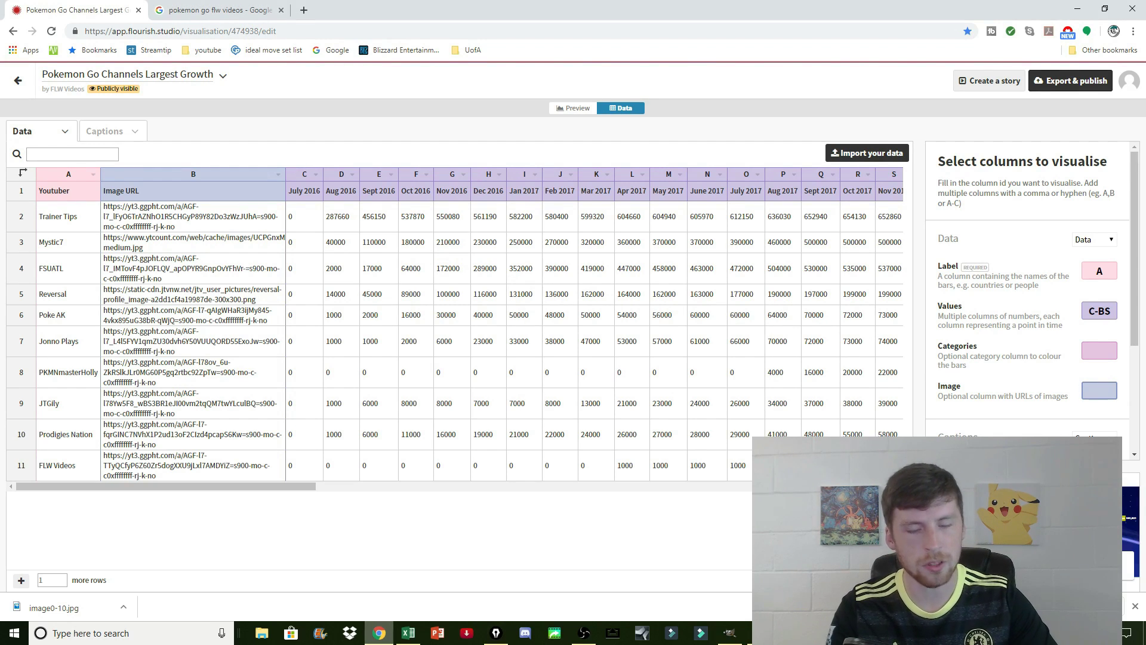
pyautogui.write('C')
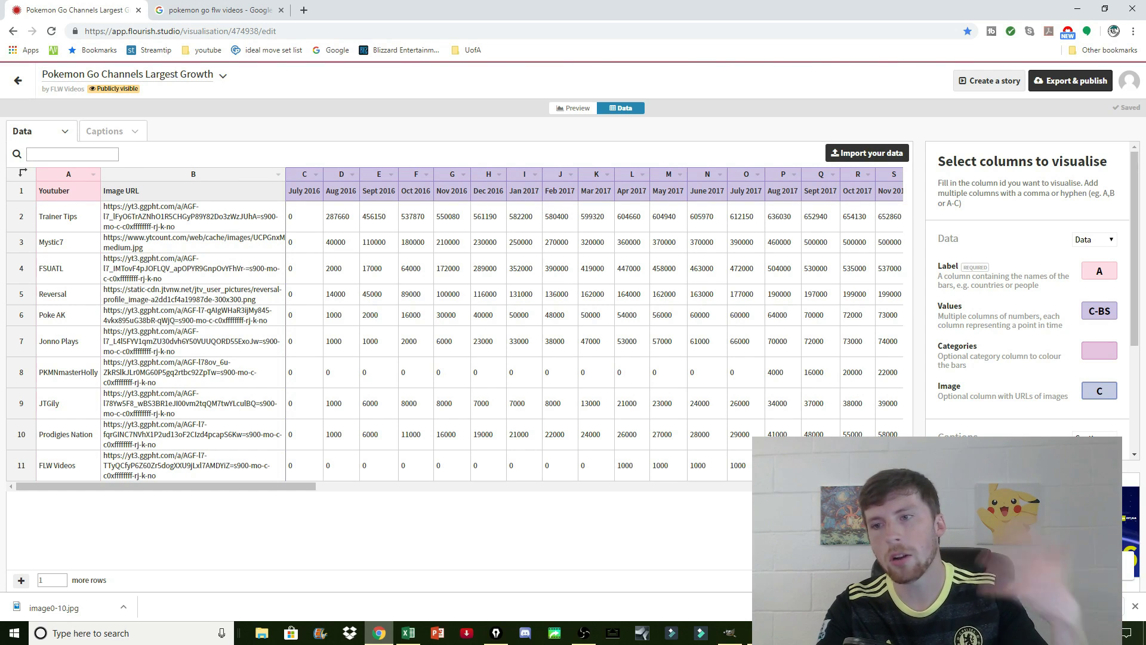
pyautogui.doubleClick(1100, 391)
pyautogui.write('B')
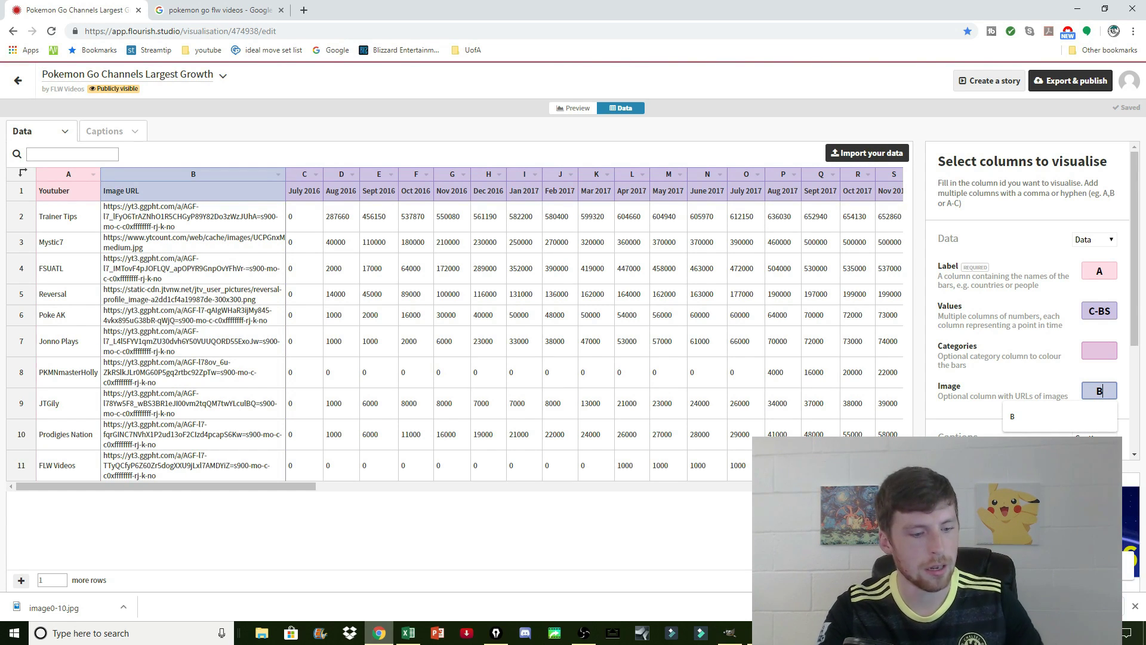
# - Preview the bar chart race to examine the channel images beside the bars, and return to the data sheet
pyautogui.moveTo(65, 203)
pyautogui.mouseDown()
pyautogui.moveTo(312, 222)
pyautogui.moveTo(317, 184)
pyautogui.mouseUp()
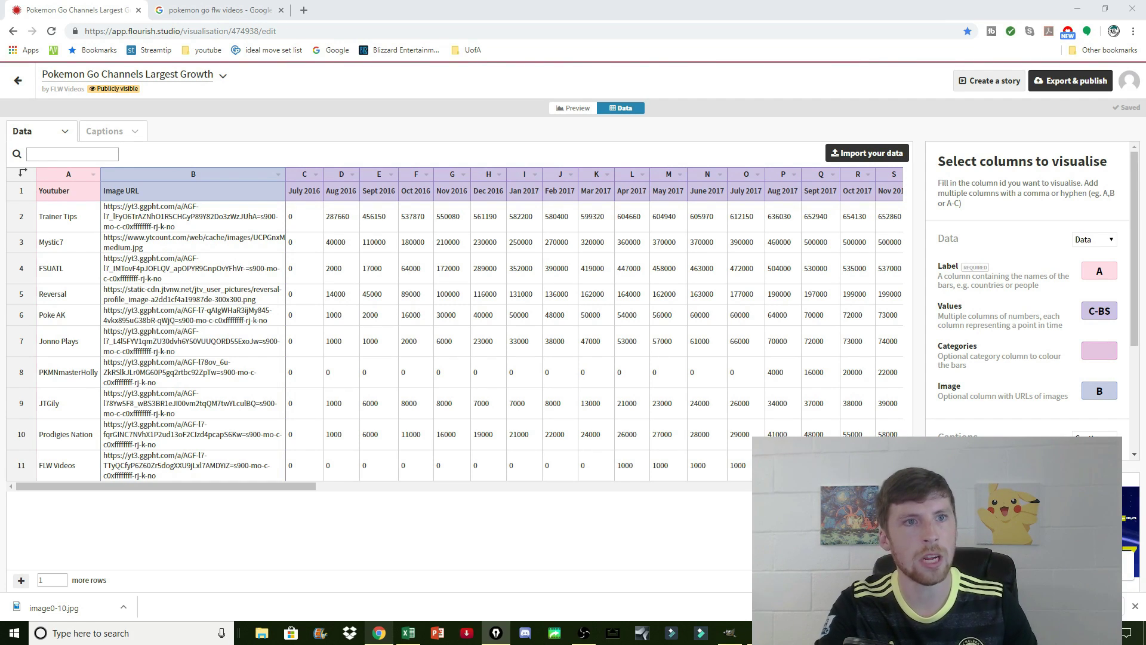
pyautogui.click(573, 108)
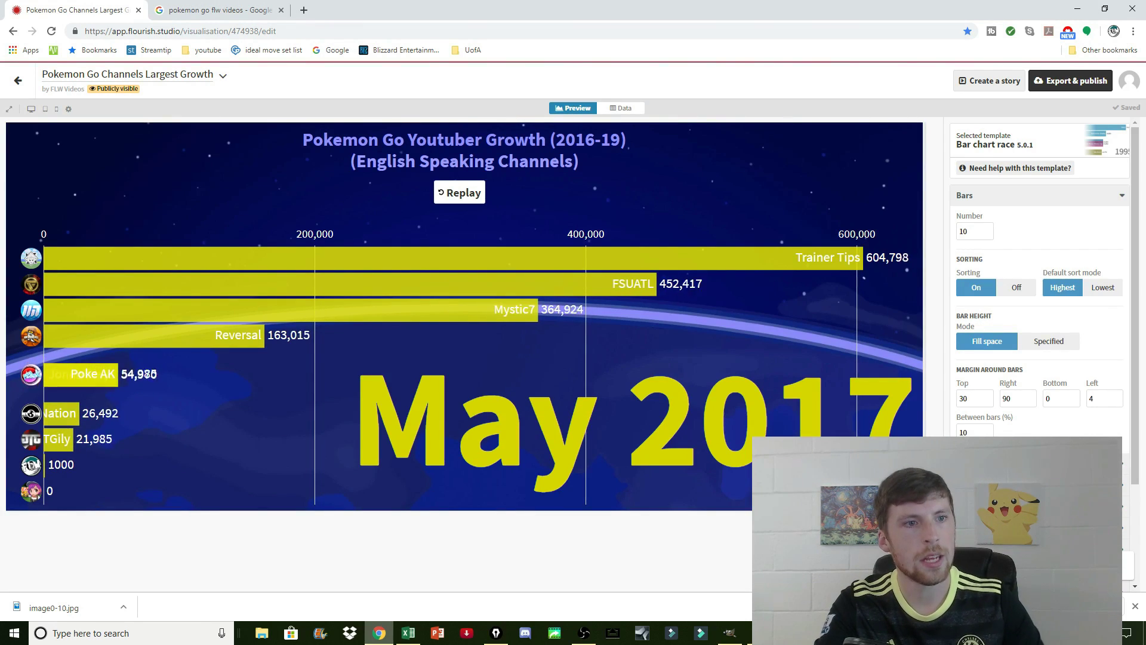
pyautogui.moveTo(30, 232); pyautogui.dragTo(68, 233)
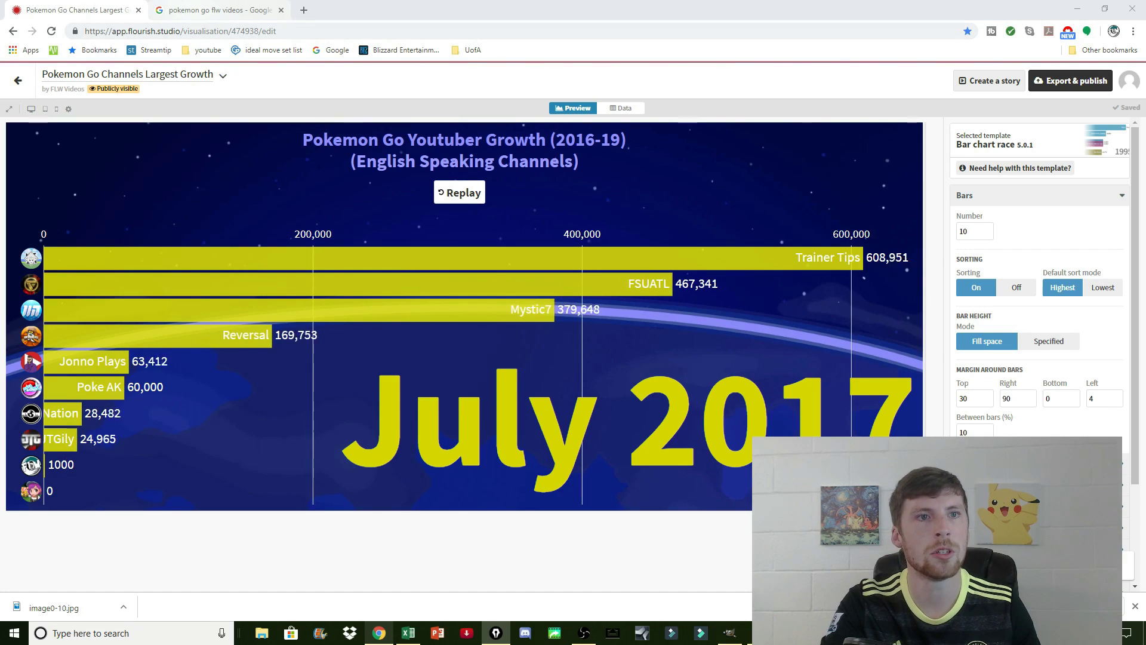
pyautogui.click(620, 108)
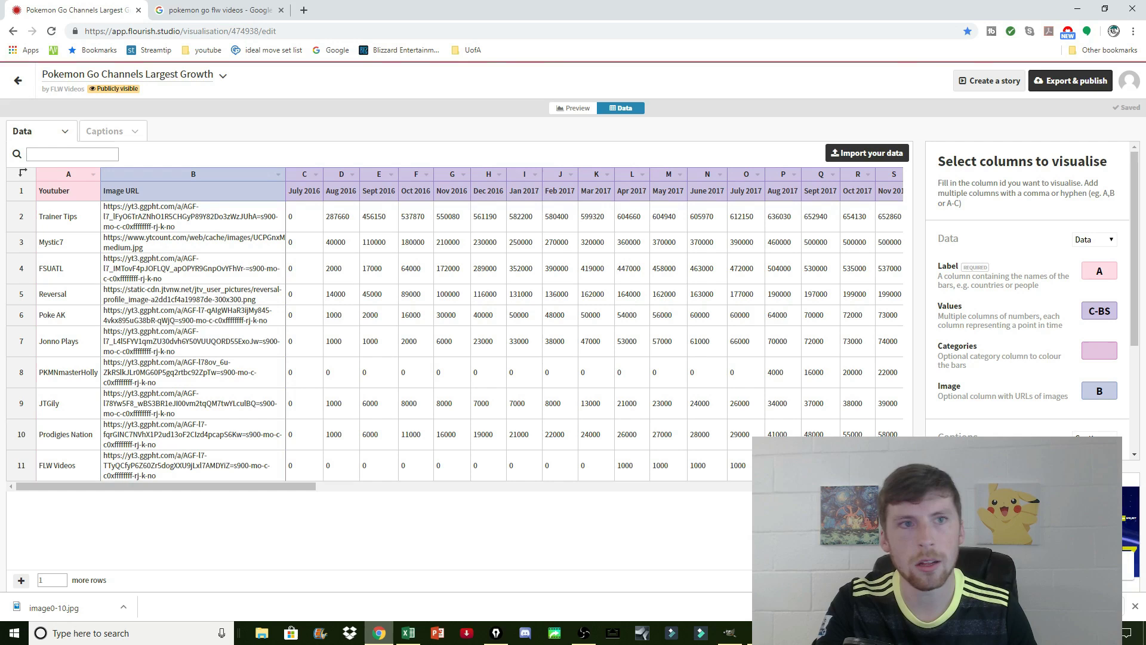
# - Switch to the Google image results, bring up the copy image address option for the FLW Videos logo, and return to the Flourish data sheet
pyautogui.click(221, 10)
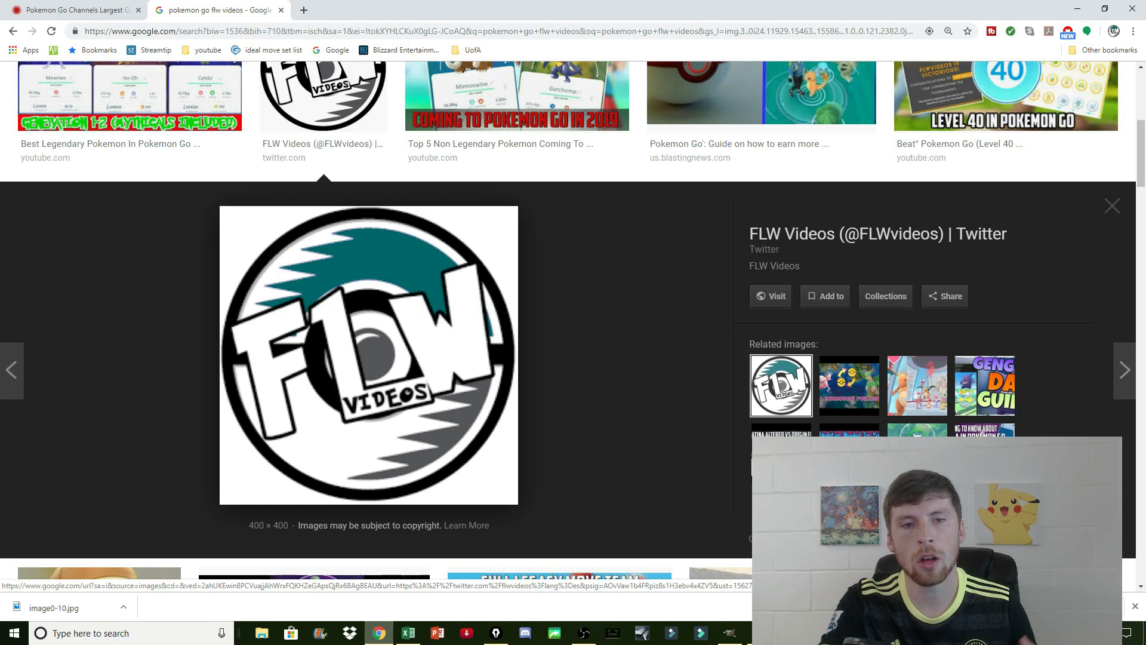
pyautogui.rightClick(369, 310)
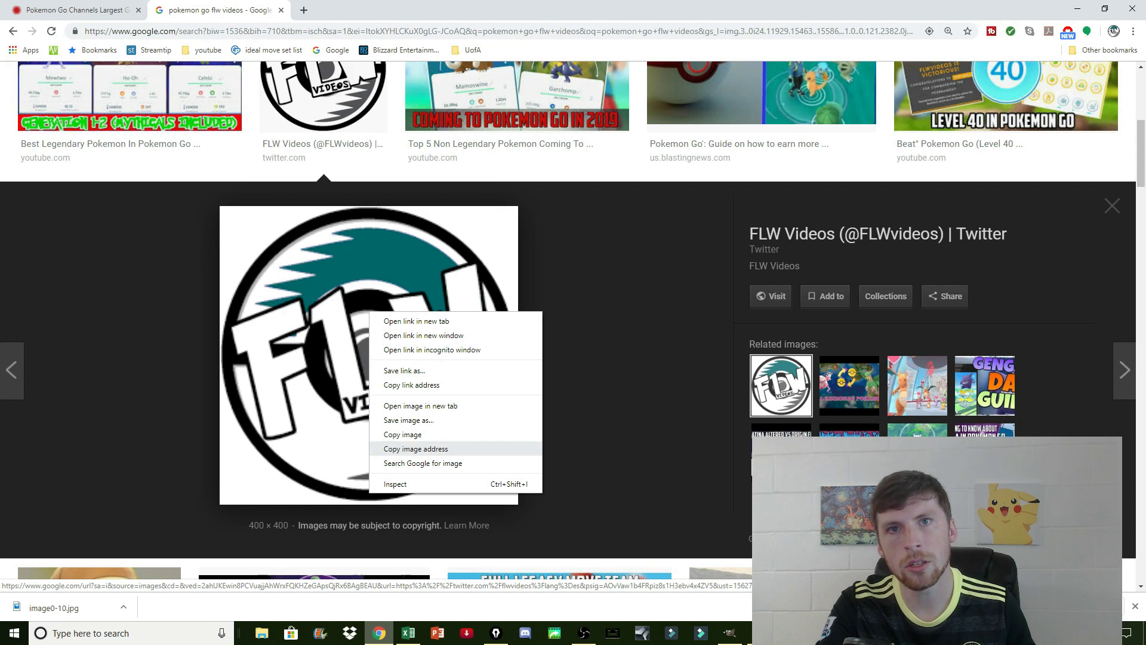
pyautogui.hotkey('ctrl', 'Tab')
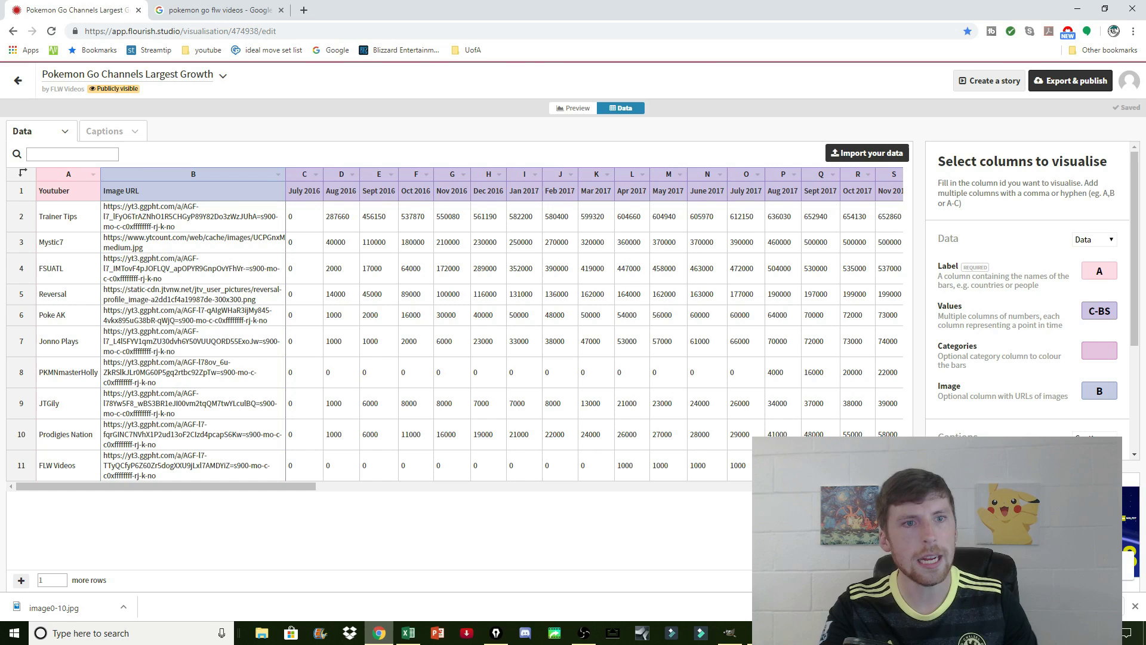
# - Examine the data table layout, the option for importing data, and the column assignments for the chart
pyautogui.moveTo(23, 160)
pyautogui.mouseDown()
pyautogui.moveTo(391, 183)
pyautogui.moveTo(627, 176)
pyautogui.moveTo(673, 165)
pyautogui.mouseUp()
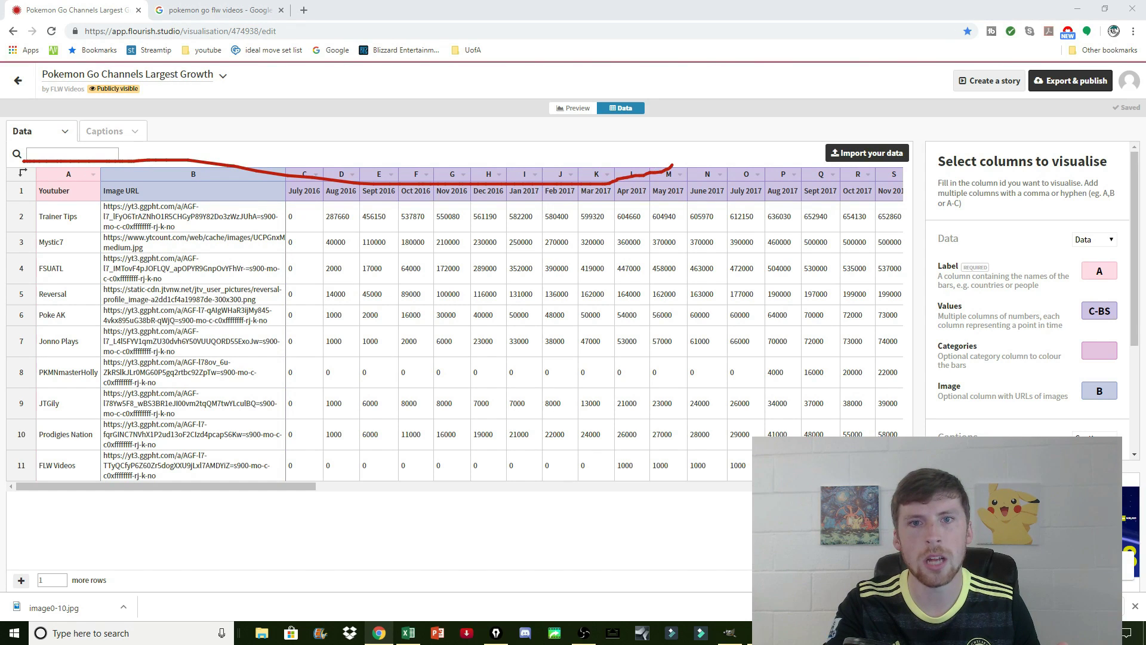
pyautogui.moveTo(30, 167)
pyautogui.mouseDown()
pyautogui.moveTo(23, 372)
pyautogui.moveTo(385, 412)
pyautogui.moveTo(581, 397)
pyautogui.moveTo(639, 343)
pyautogui.moveTo(645, 308)
pyautogui.mouseUp()
pyautogui.hotkey('ctrl', 'shift', '7')
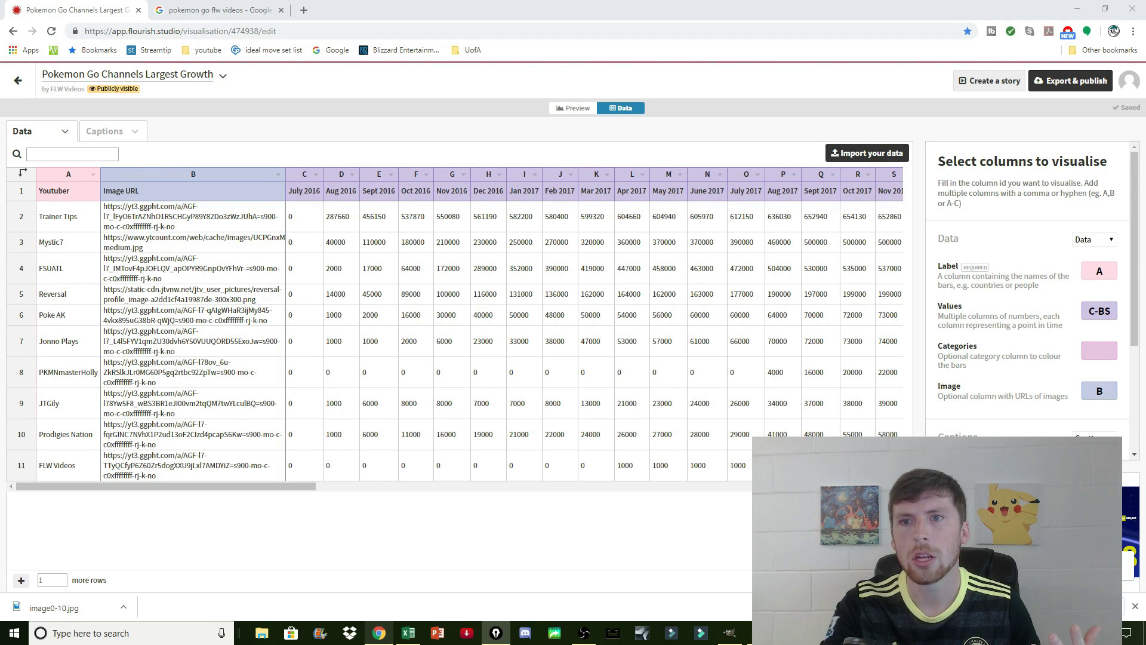
pyautogui.moveTo(813, 138)
pyautogui.mouseDown()
pyautogui.moveTo(815, 174)
pyautogui.moveTo(922, 167)
pyautogui.moveTo(813, 141)
pyautogui.mouseUp()
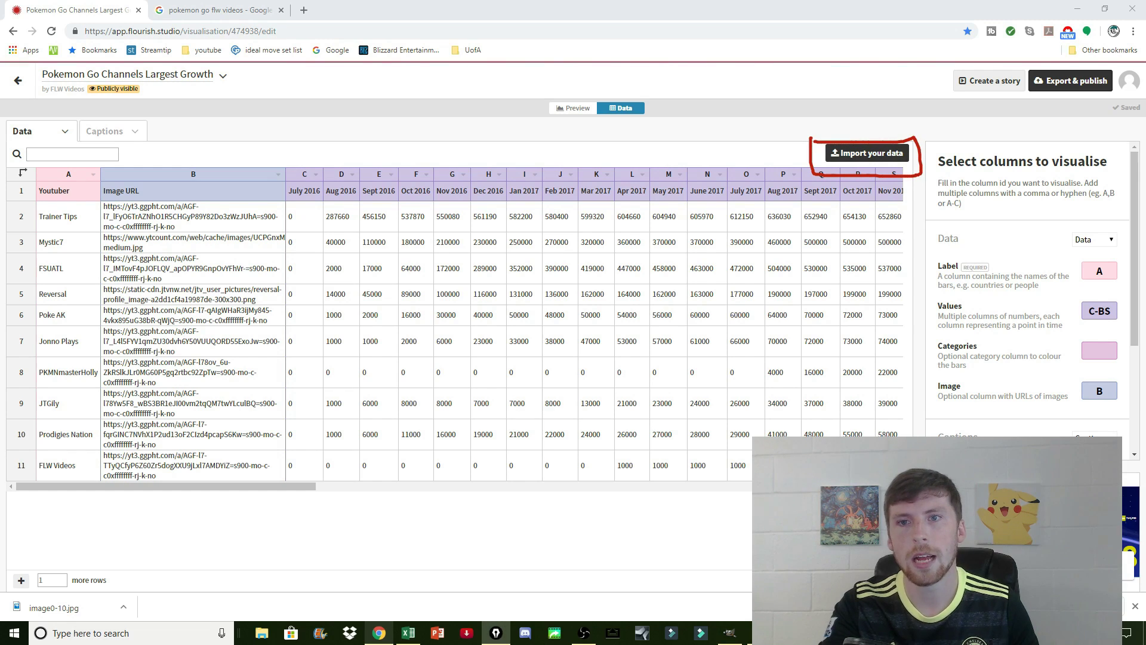
pyautogui.hotkey('ctrl', 'shift', '7')
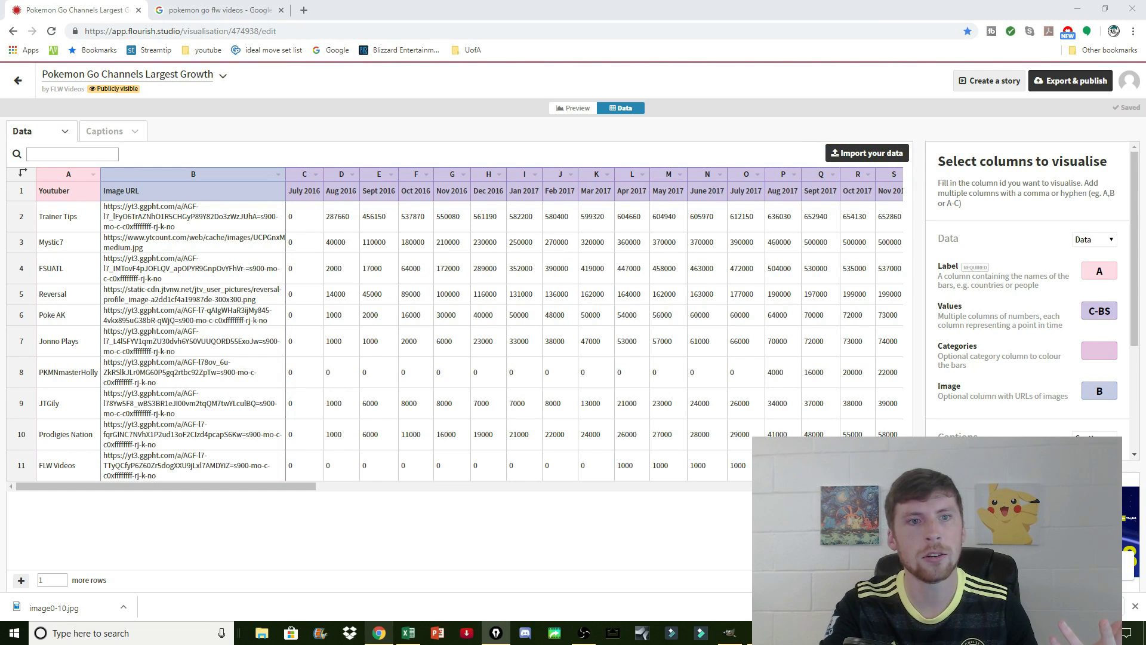
pyautogui.moveTo(315, 143)
pyautogui.mouseDown()
pyautogui.moveTo(276, 185)
pyautogui.moveTo(338, 217)
pyautogui.mouseUp()
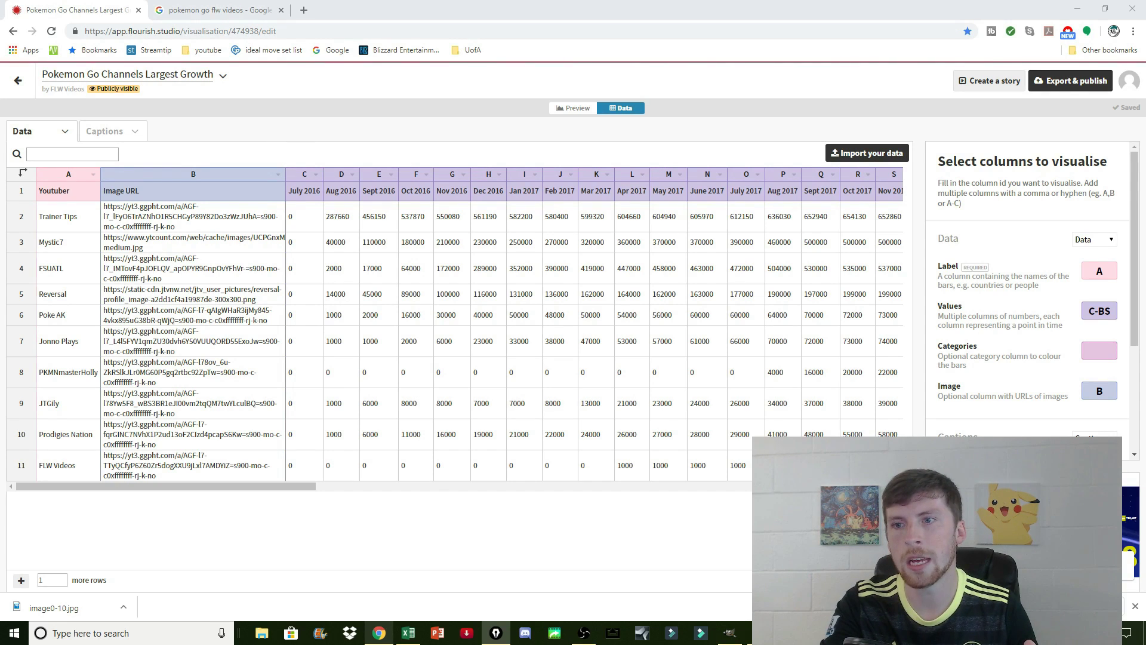
pyautogui.moveTo(1066, 254)
pyautogui.mouseDown()
pyautogui.moveTo(1119, 251)
pyautogui.moveTo(1069, 360)
pyautogui.moveTo(1067, 421)
pyautogui.moveTo(1114, 412)
pyautogui.mouseUp()
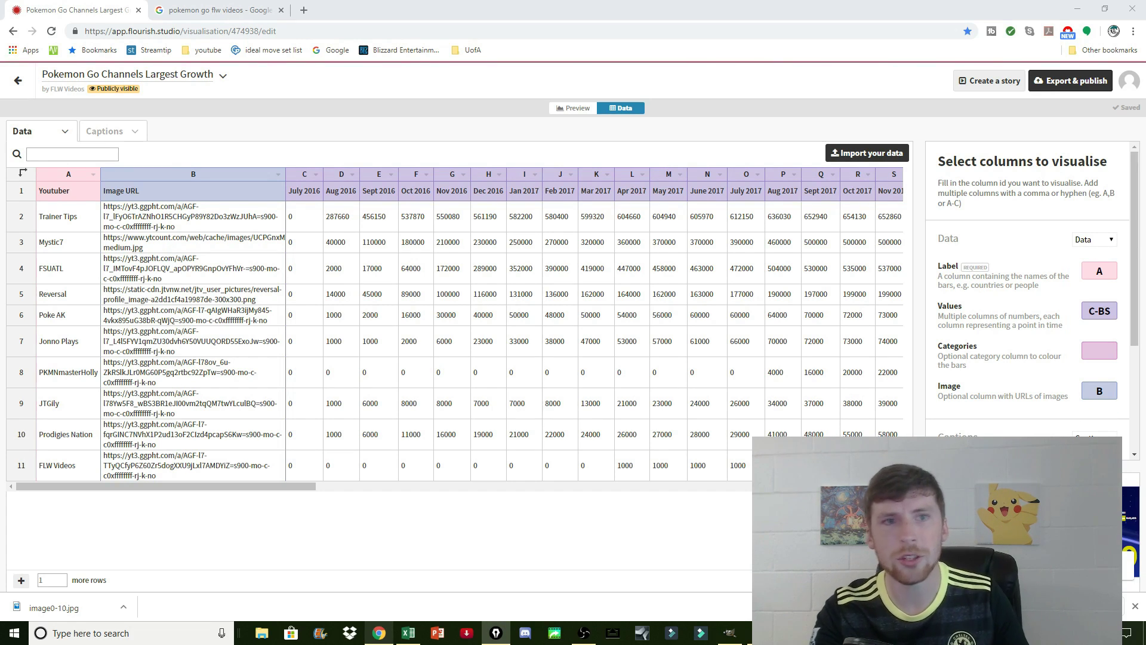
# - Show the chart preview and review its bar settings and expanded labels and images settings
pyautogui.click(573, 108)
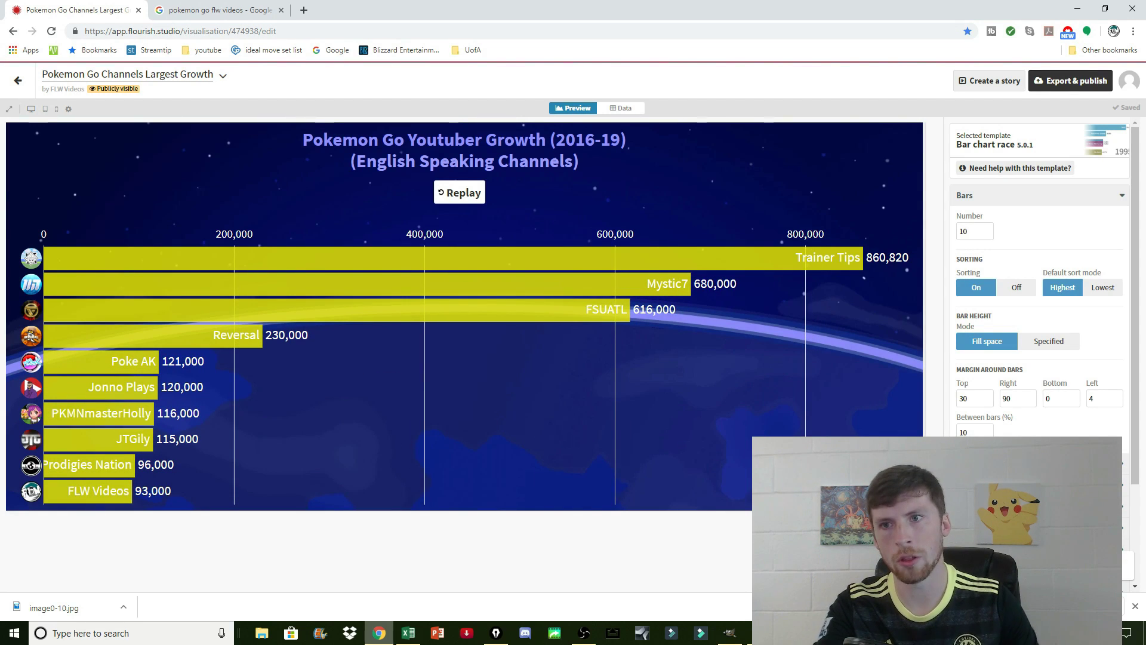
pyautogui.moveTo(1020, 158)
pyautogui.mouseDown()
pyautogui.moveTo(974, 160)
pyautogui.moveTo(943, 274)
pyautogui.moveTo(940, 434)
pyautogui.mouseUp()
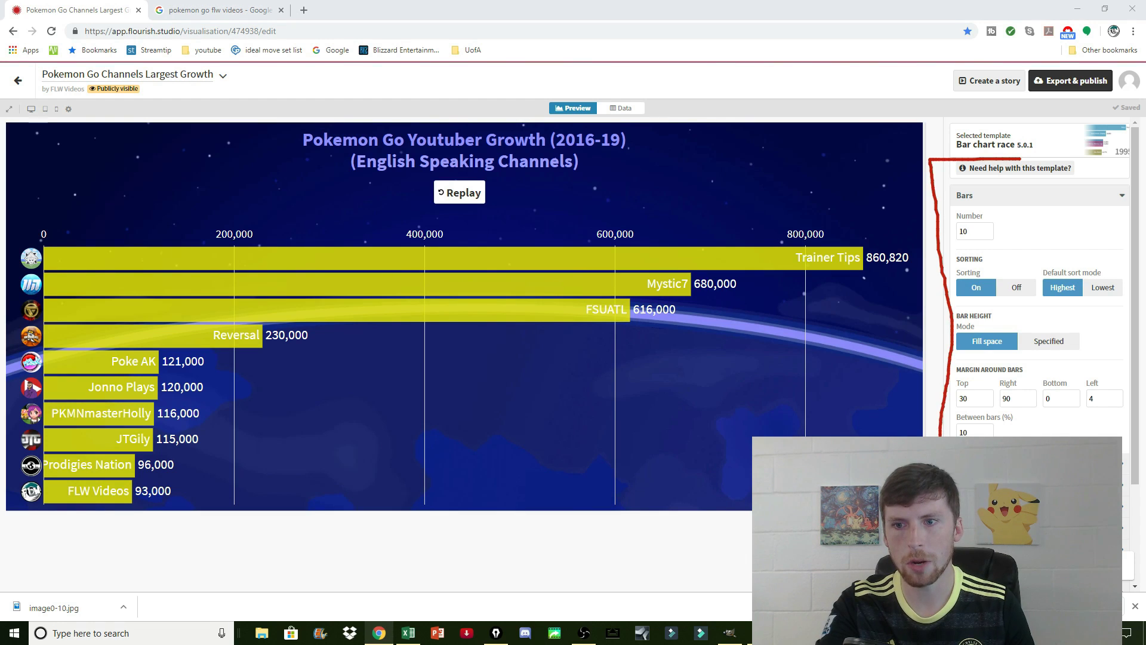
pyautogui.hotkey('ctrl', 'shift', '7')
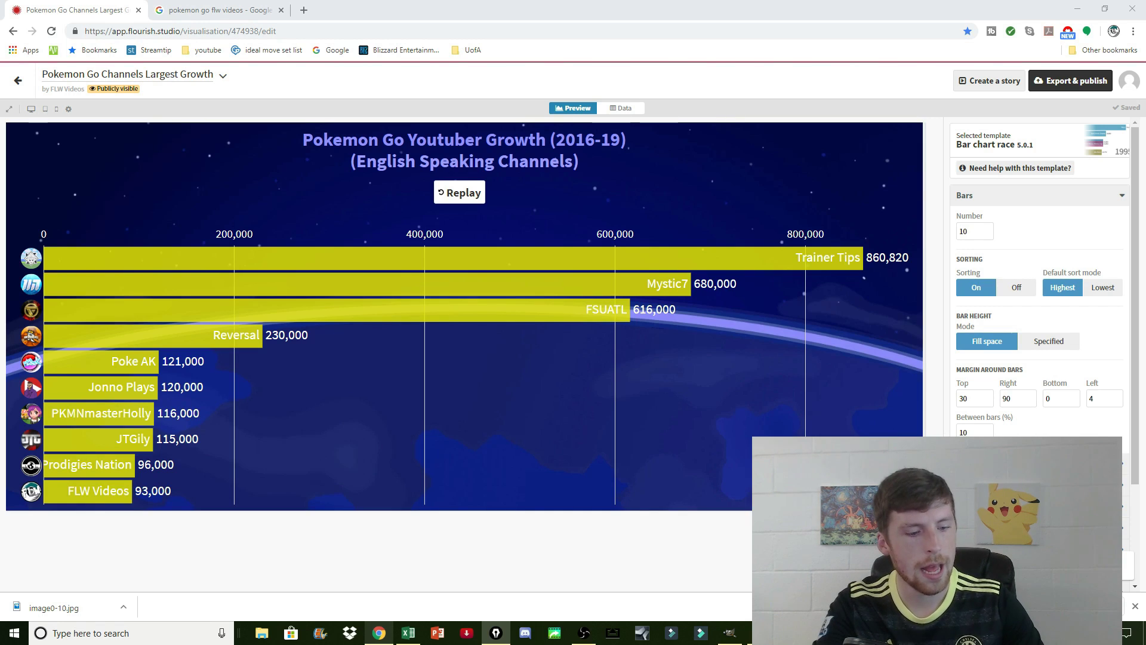
pyautogui.moveTo(771, 327); pyautogui.dragTo(770, 395)
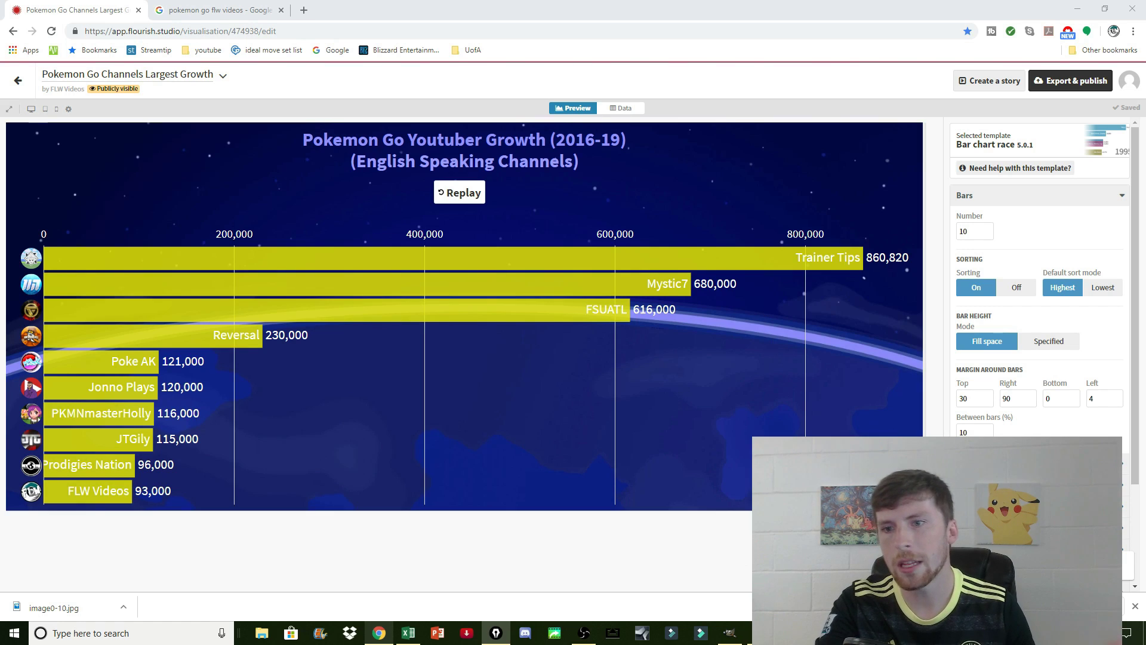
pyautogui.scroll(-2, 1039, 334)
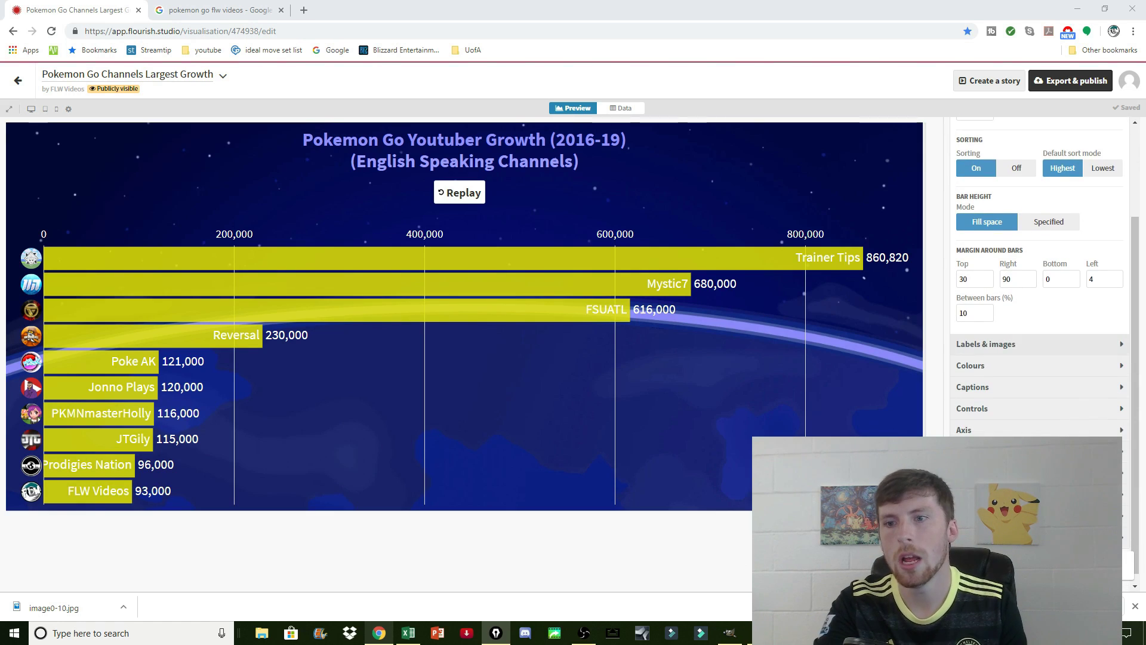
pyautogui.scroll(-3, 1039, 335)
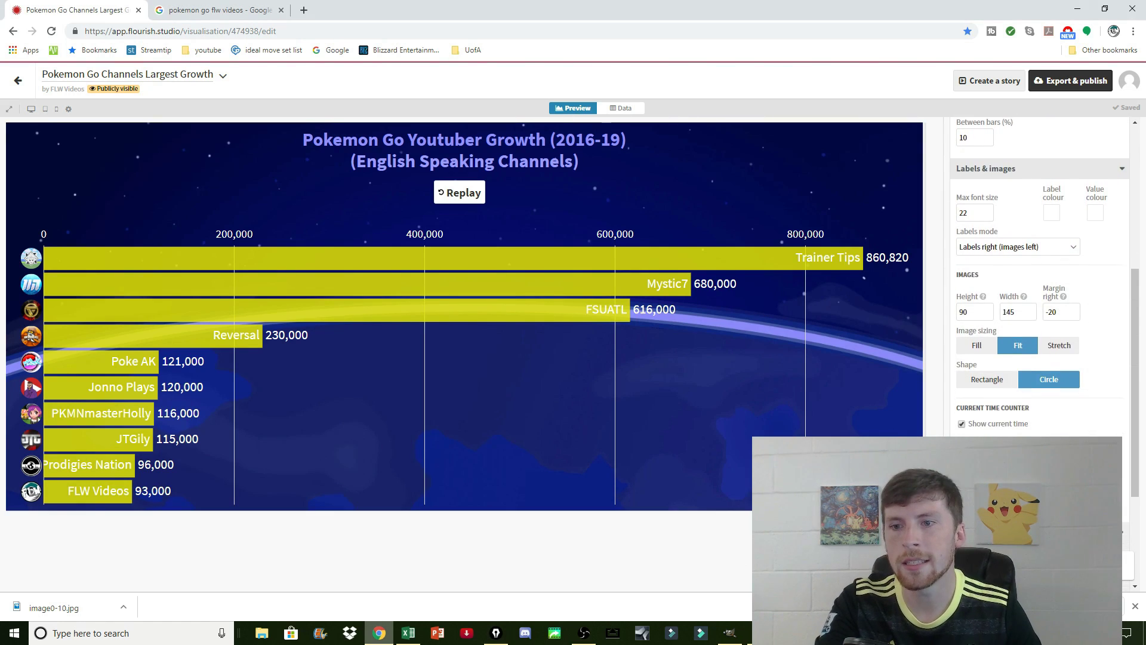
pyautogui.scroll(-2, 1039, 335)
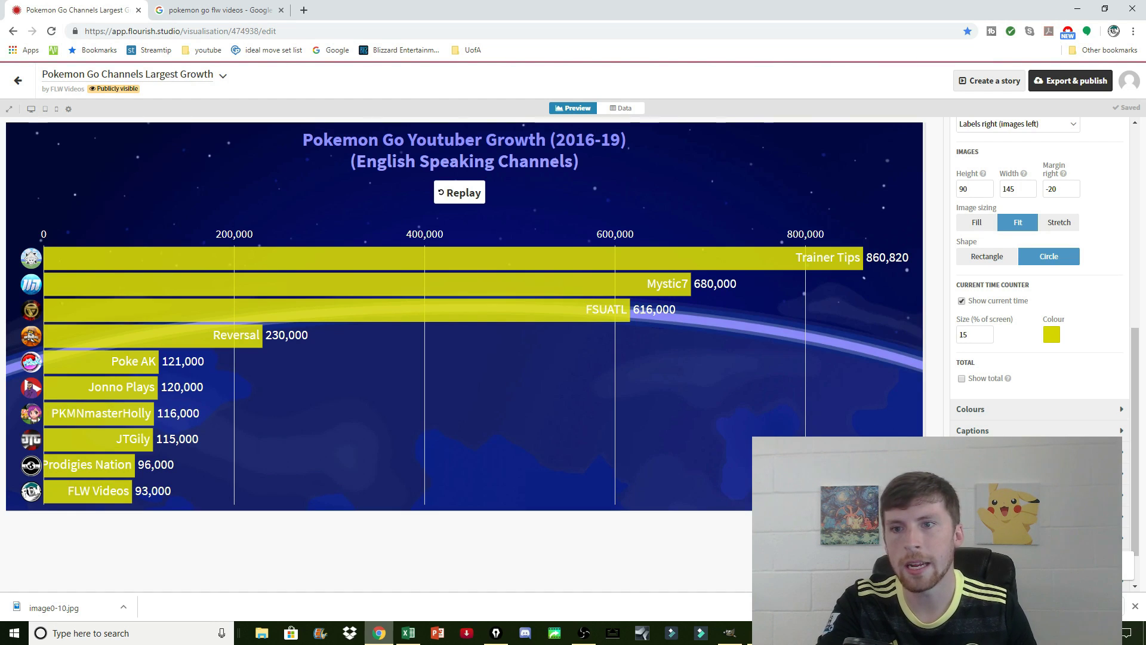
# - Examine the current time counter settings and replay the chart animation
pyautogui.moveTo(994, 273); pyautogui.dragTo(947, 279)
pyautogui.moveTo(1084, 341)
pyautogui.mouseDown()
pyautogui.moveTo(1034, 357)
pyautogui.moveTo(940, 356)
pyautogui.moveTo(935, 272)
pyautogui.mouseUp()
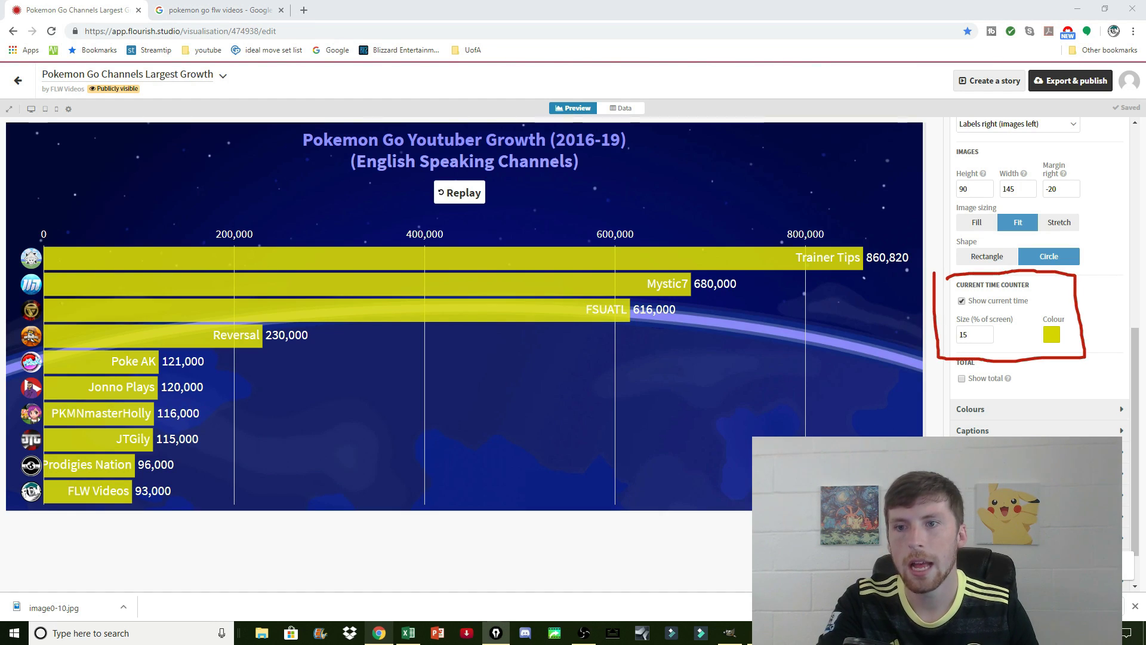
pyautogui.press('Escape')
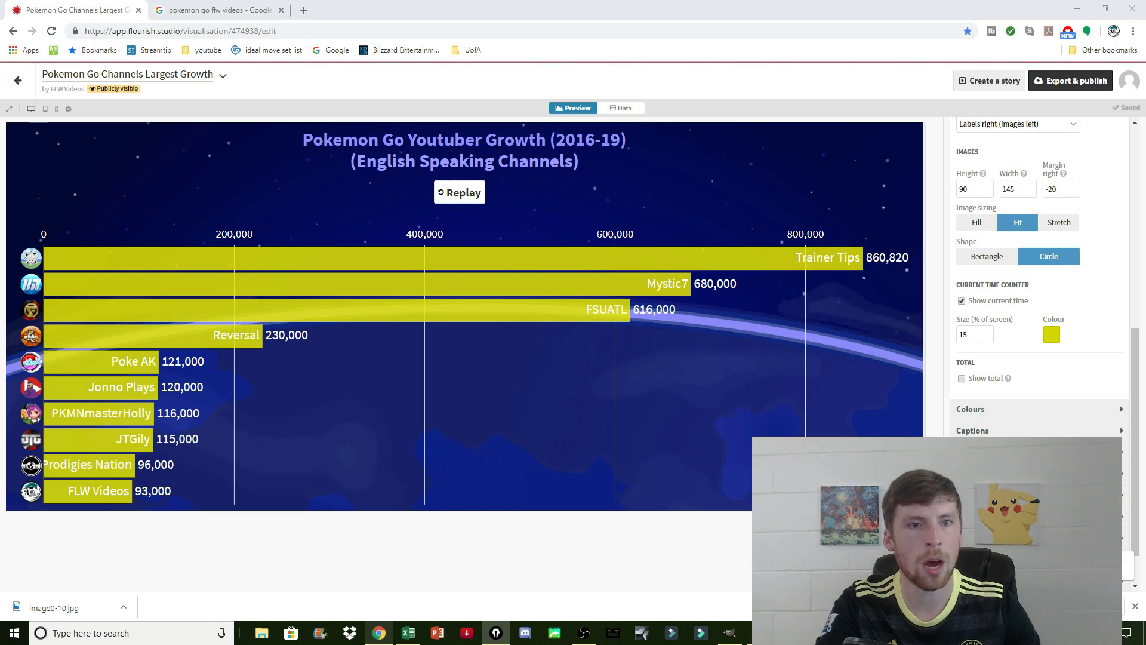
pyautogui.click(460, 192)
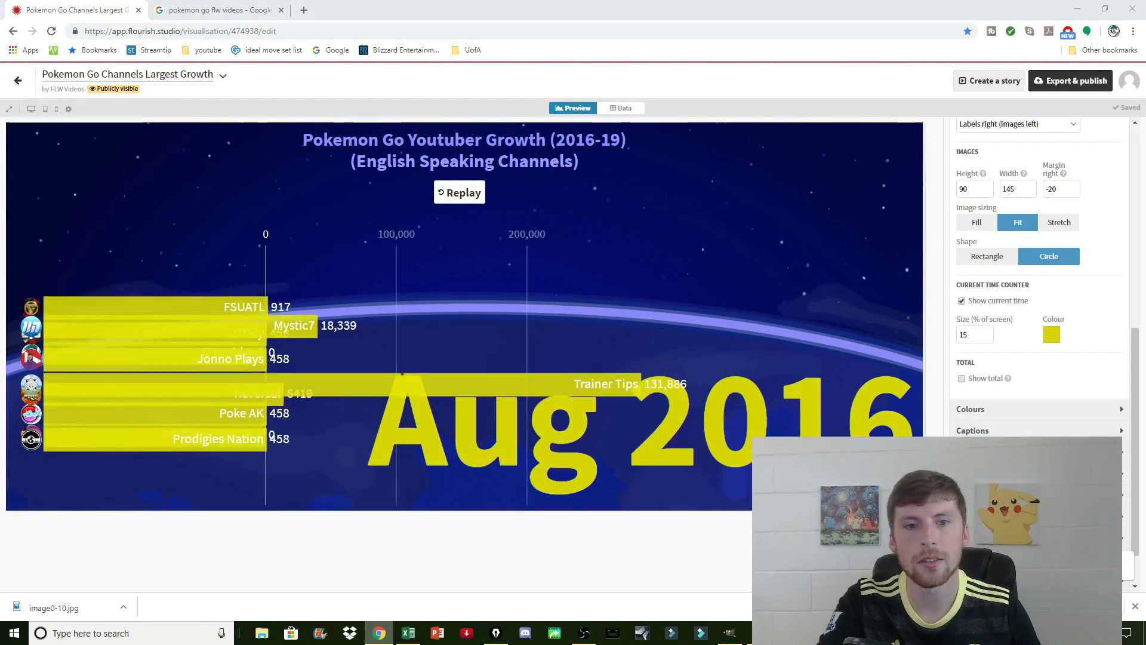
pyautogui.moveTo(402, 373); pyautogui.dragTo(824, 357)
pyautogui.moveTo(401, 373)
pyautogui.mouseDown()
pyautogui.moveTo(306, 382)
pyautogui.moveTo(478, 482)
pyautogui.moveTo(716, 485)
pyautogui.mouseUp()
pyautogui.hotkey('ctrl', 'shift', '7')
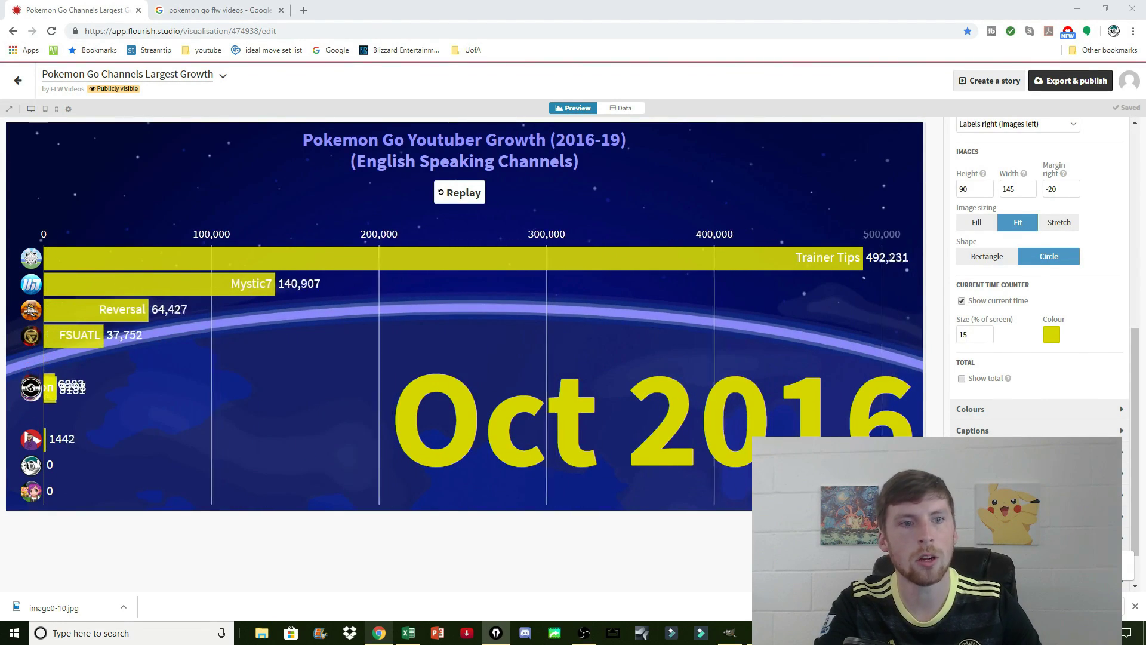
pyautogui.moveTo(135, 397)
pyautogui.mouseDown()
pyautogui.moveTo(104, 461)
pyautogui.moveTo(685, 286)
pyautogui.moveTo(831, 298)
pyautogui.mouseUp()
pyautogui.hotkey('ctrl', 'shift', '7')
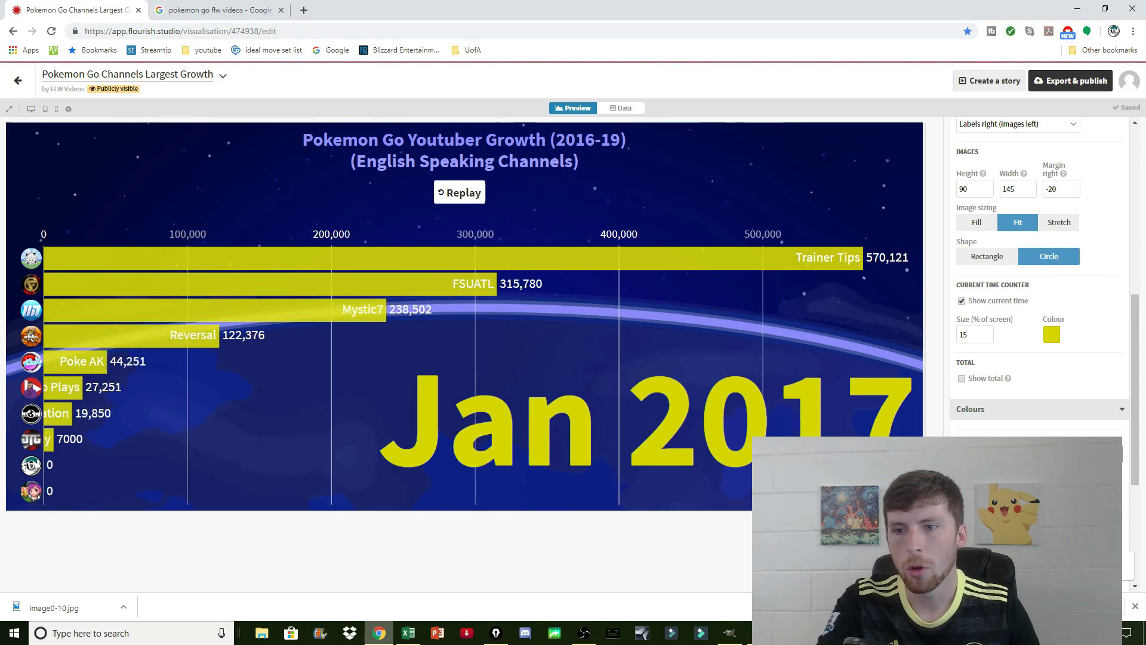
# - Expand the Colours, Captions and Controls settings and review their options
pyautogui.click(1039, 409)
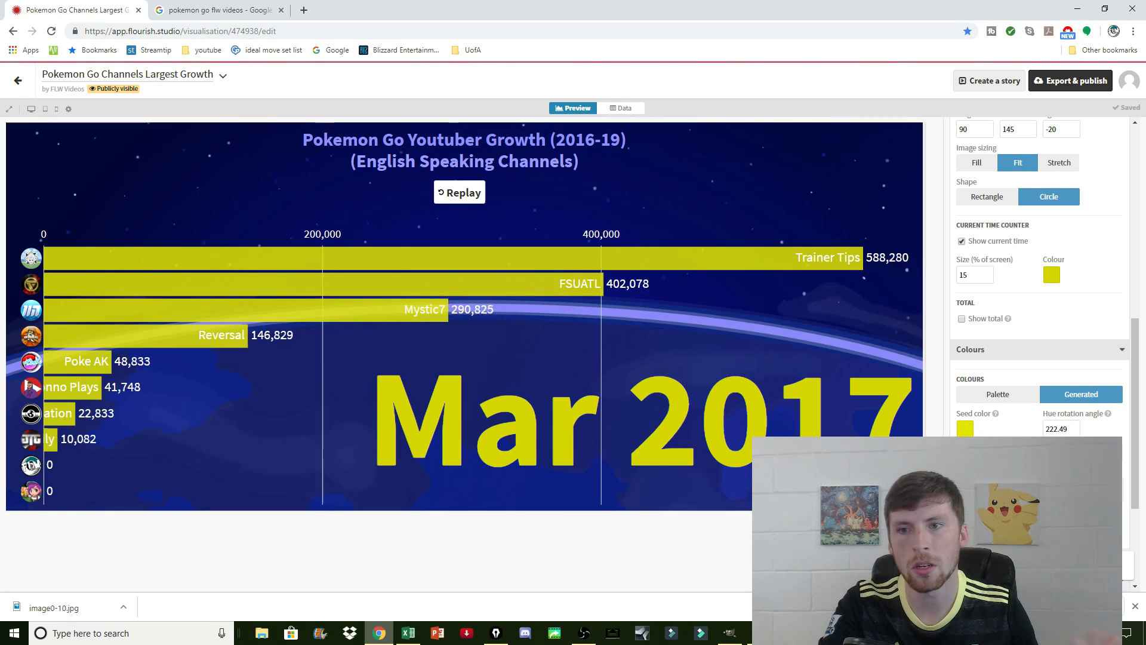
pyautogui.scroll(-1, 1039, 298)
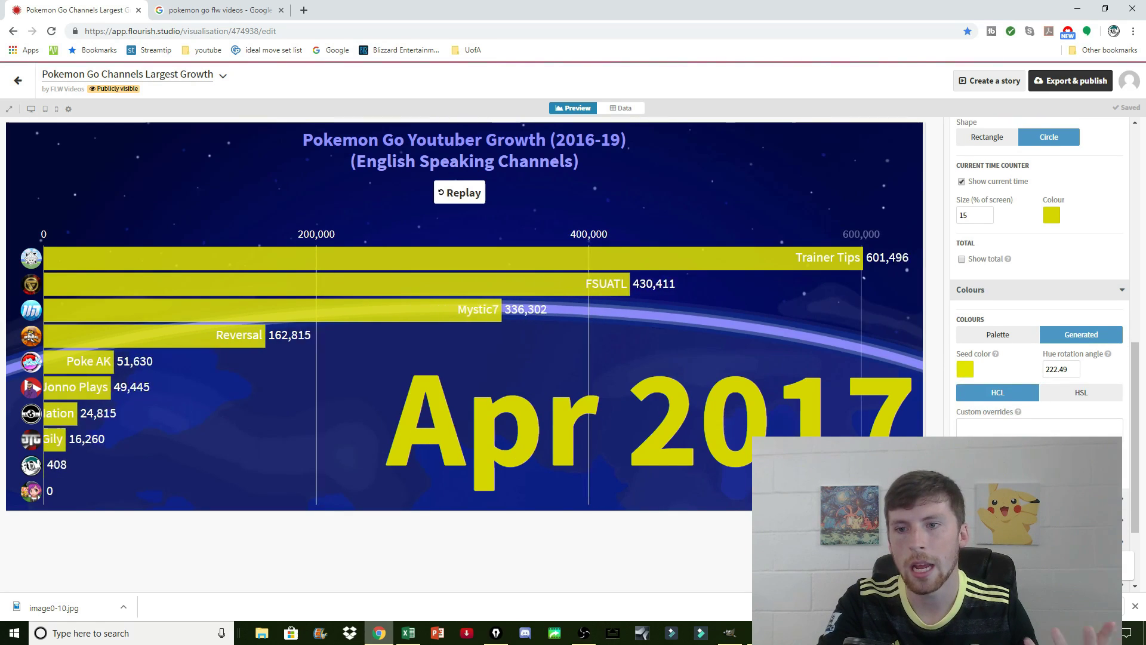
pyautogui.scroll(-2, 1039, 352)
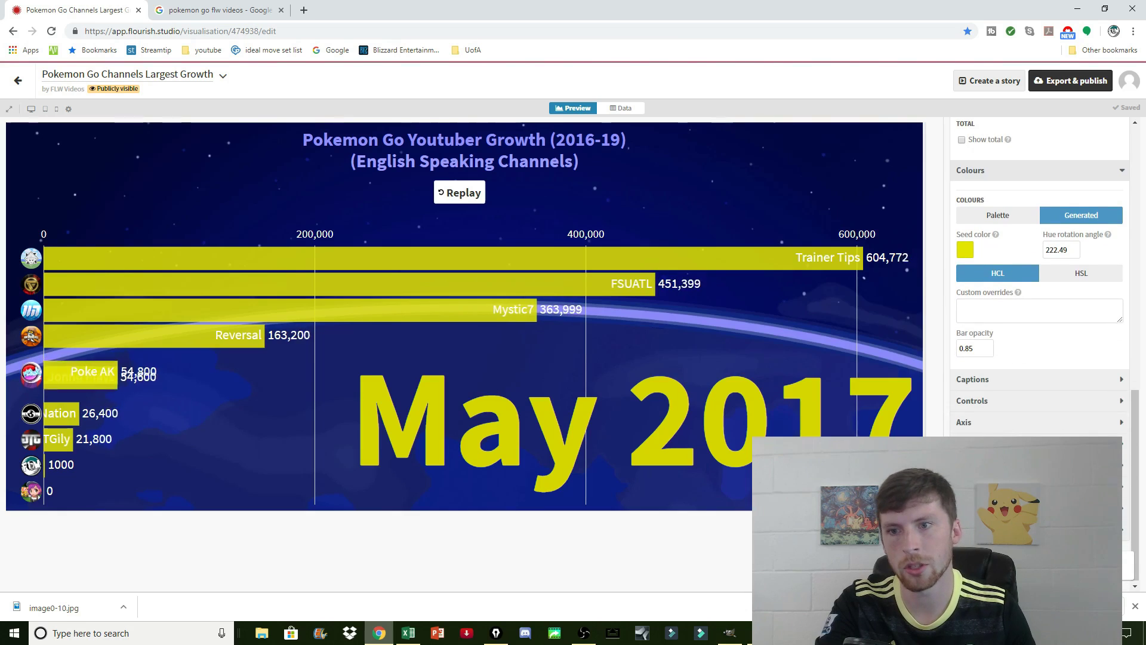
pyautogui.click(972, 379)
pyautogui.scroll(-1, 1039, 358)
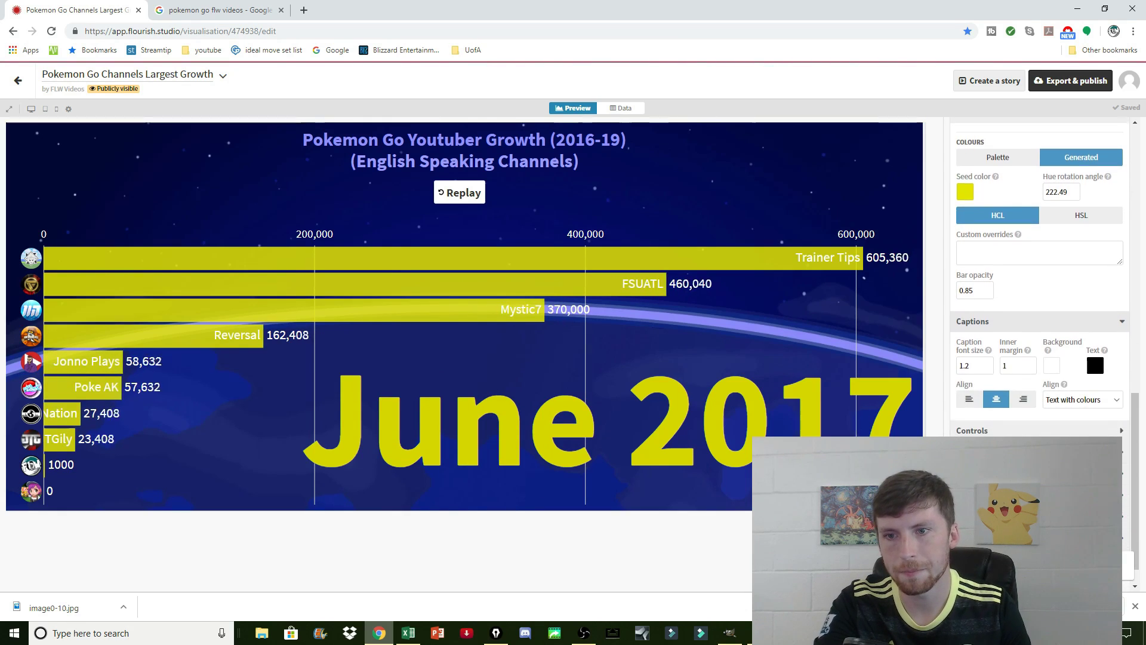
pyautogui.scroll(-1, 1039, 358)
pyautogui.click(973, 399)
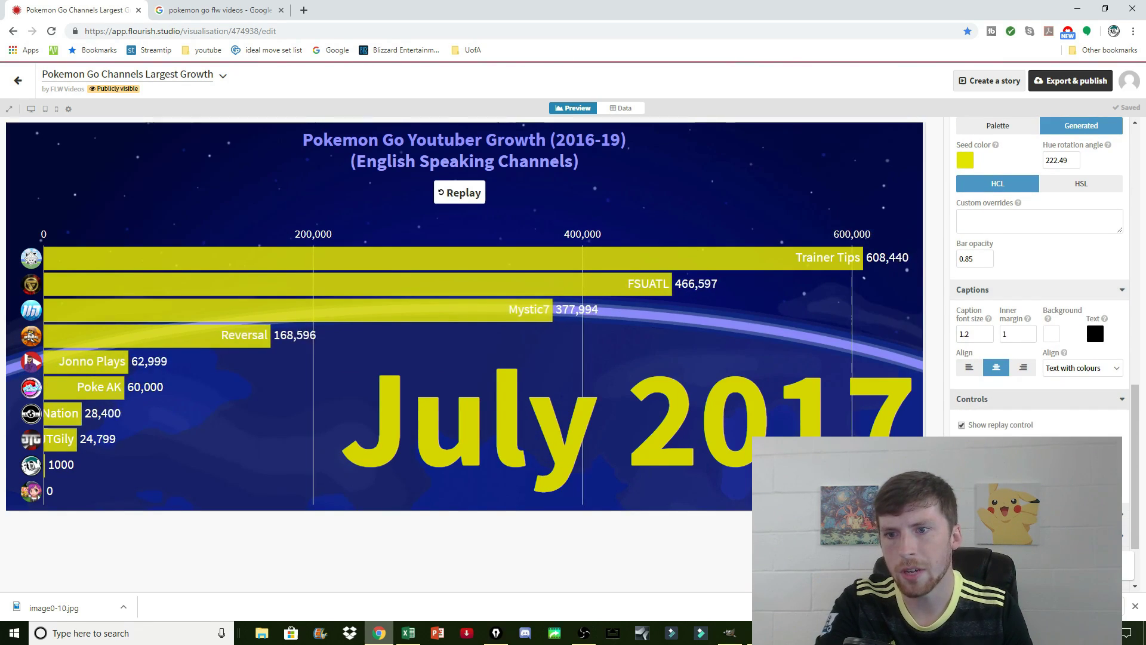
# - Expand the Axis, Animation and Number formatting settings and review their options
pyautogui.scroll(-2, 1039, 358)
pyautogui.click(973, 418)
pyautogui.scroll(-2, 1039, 358)
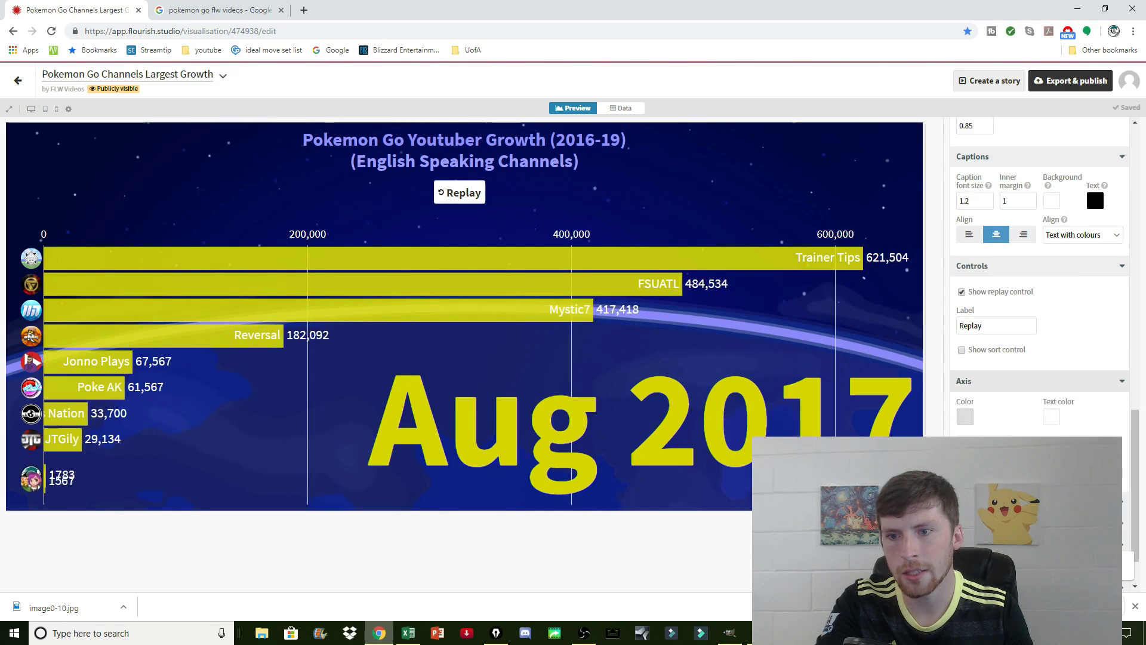
pyautogui.click(973, 440)
pyautogui.scroll(-1, 1039, 358)
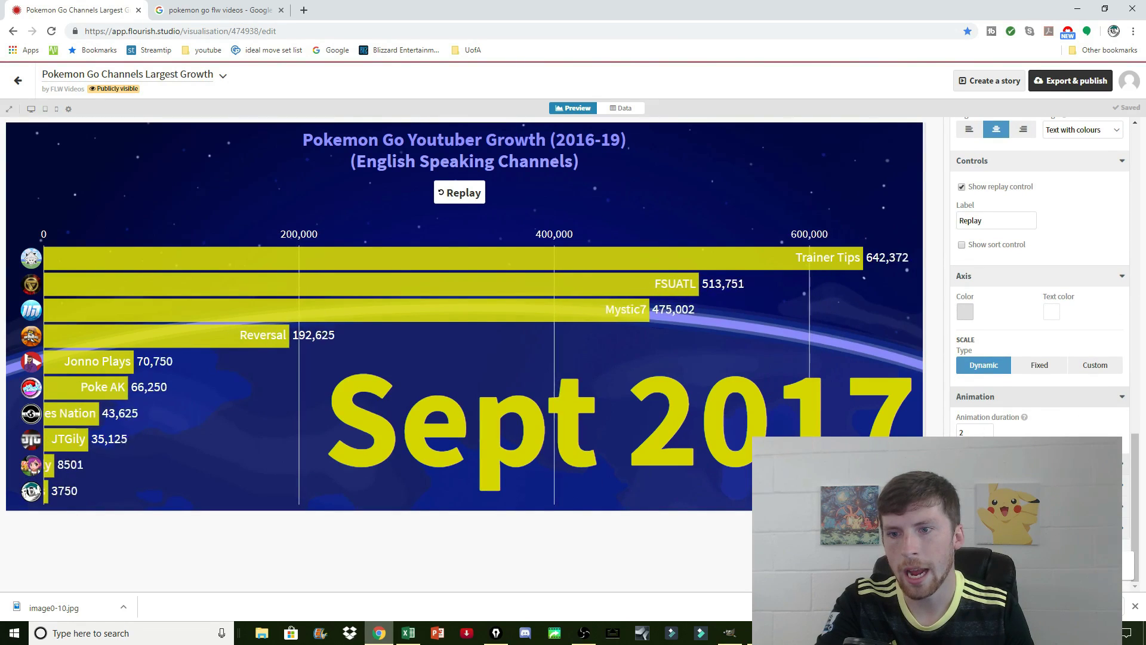
pyautogui.click(973, 464)
pyautogui.scroll(-4, 1039, 358)
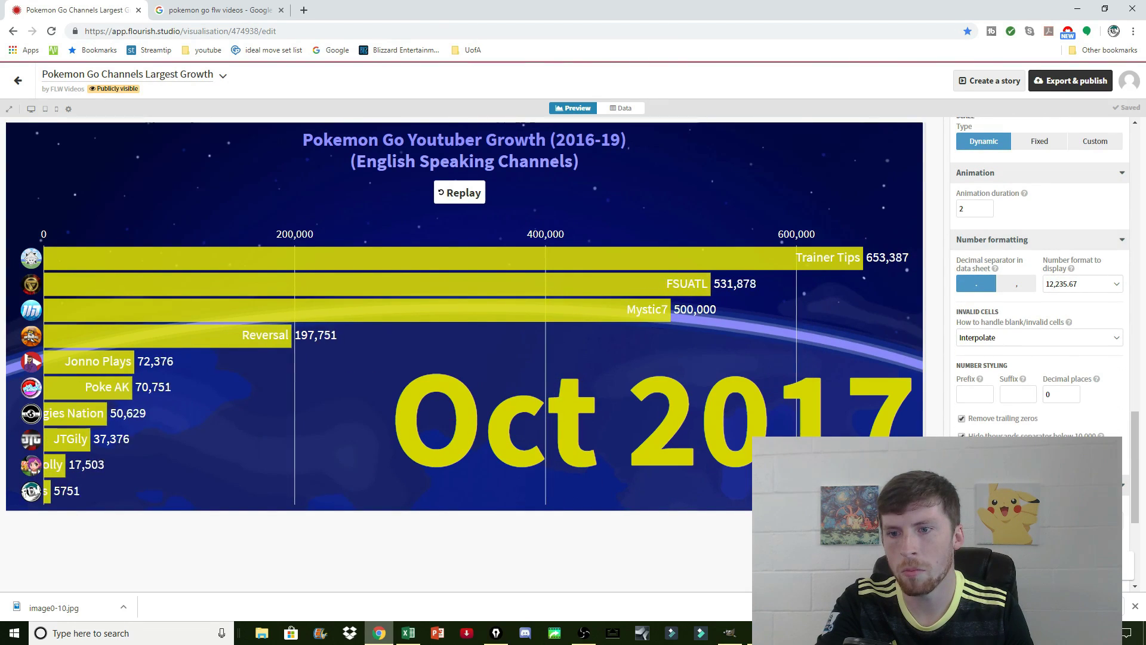
# - Expand the Layout settings and turn off the background colour
pyautogui.scroll(-3, 1039, 358)
pyautogui.scroll(-1, 1039, 358)
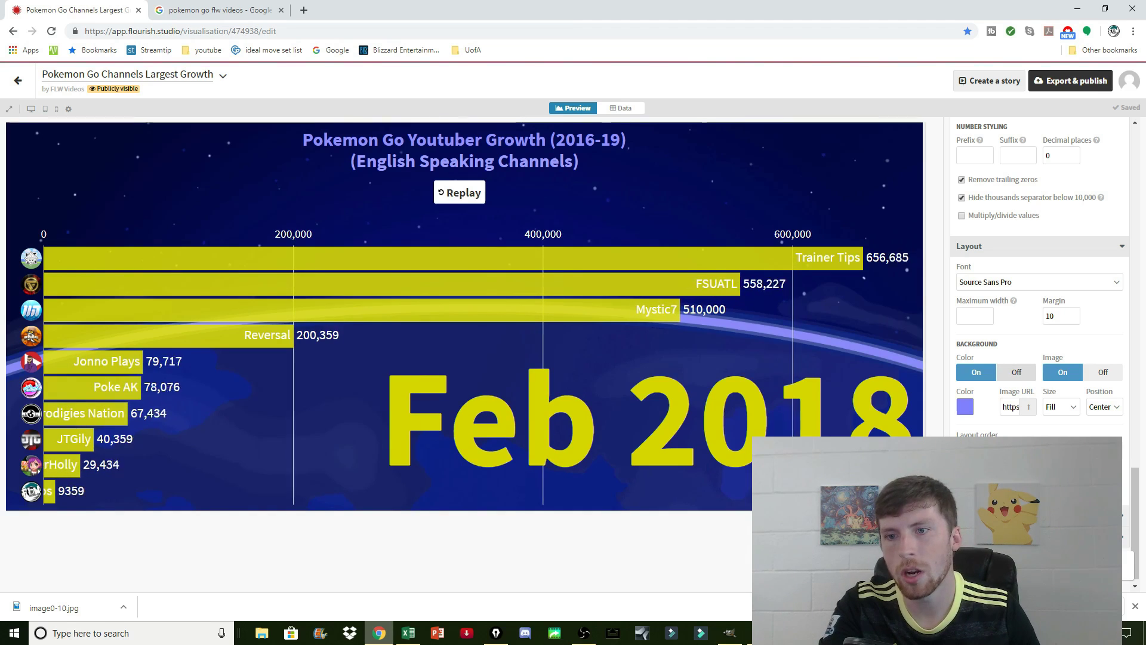
pyautogui.click(1015, 372)
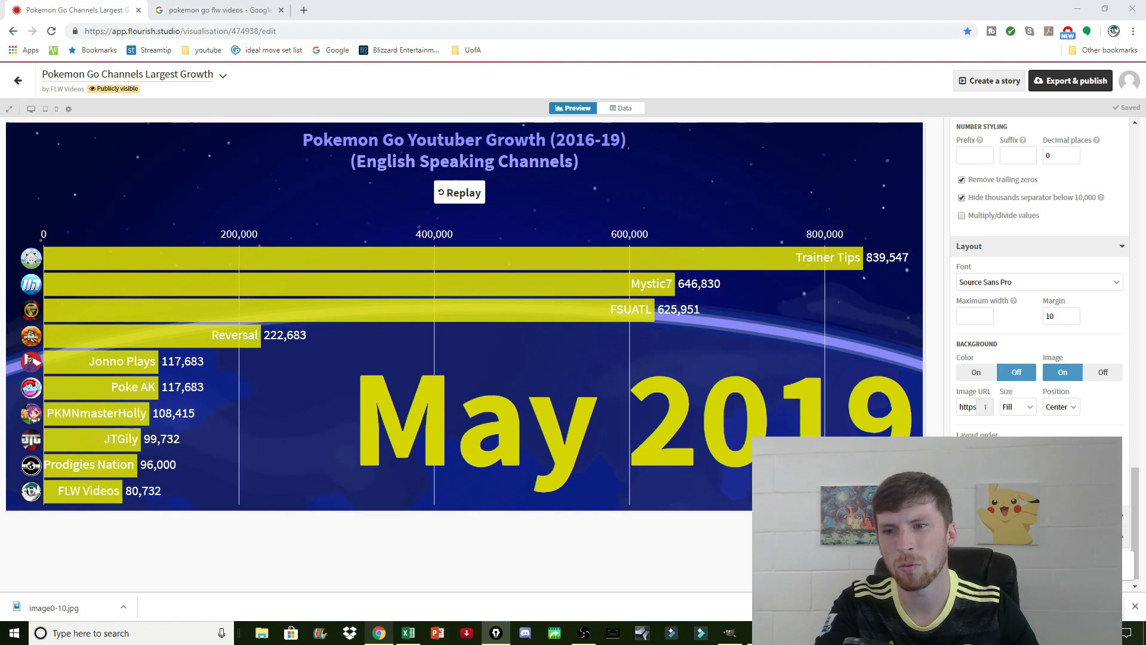
# - Try the Original and Stretch sizes for the background image and set it back to Fill
pyautogui.click(1018, 406)
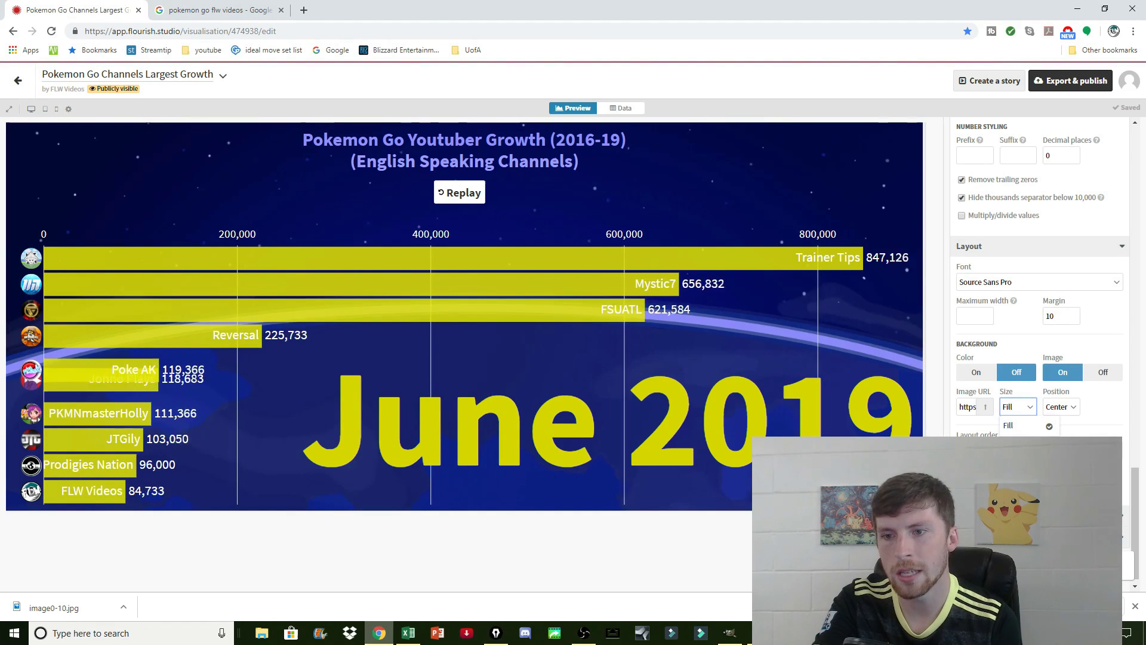
pyautogui.click(1015, 462)
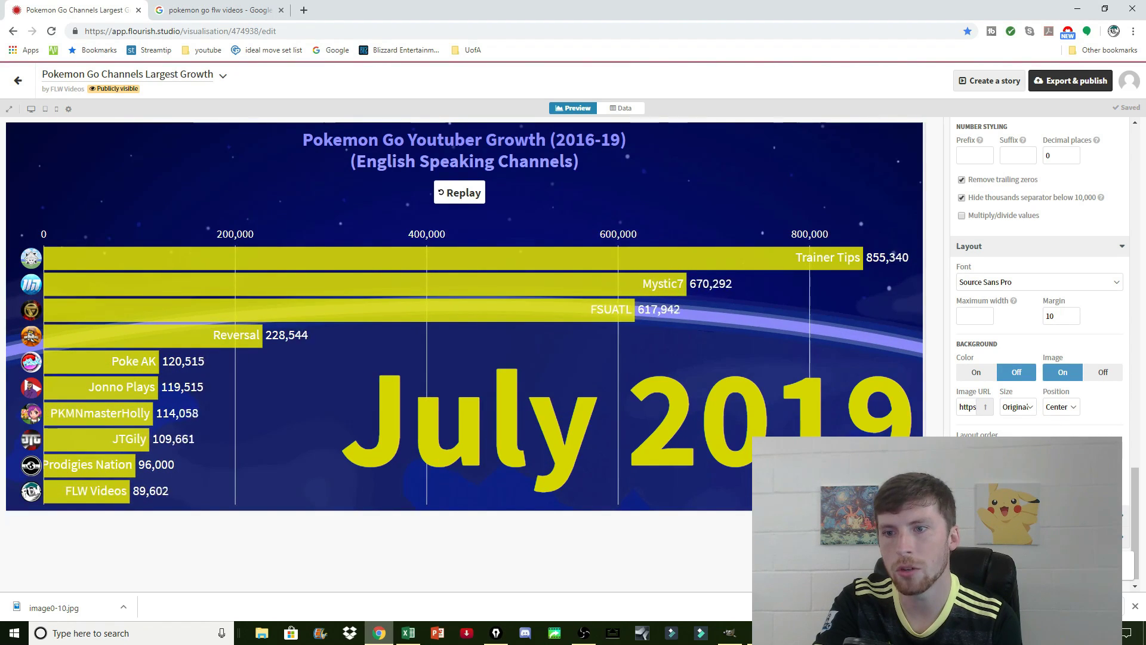
pyautogui.click(1028, 407)
pyautogui.click(1015, 480)
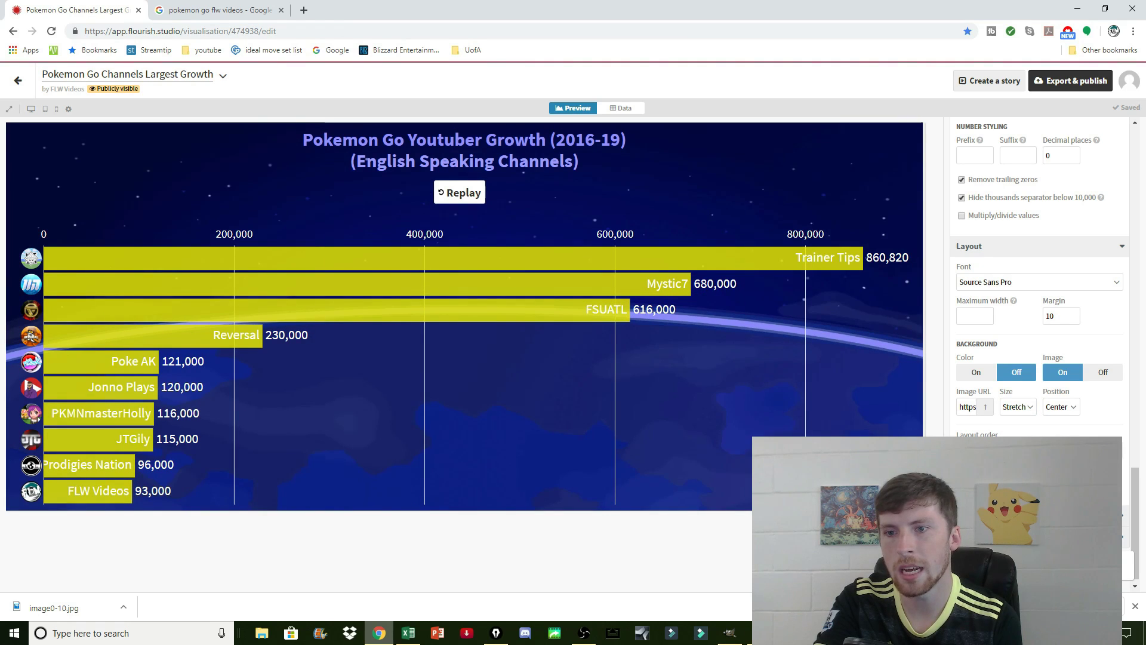
pyautogui.click(1018, 406)
pyautogui.click(1015, 424)
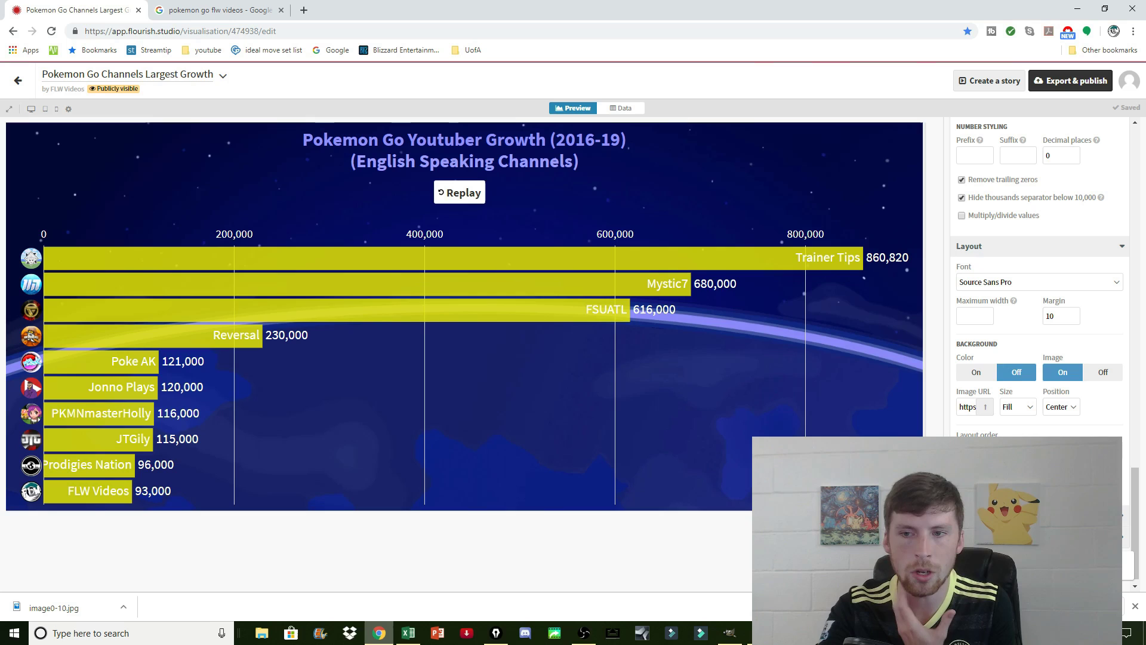
# - Expand the Header settings and examine the title text and where it appears on the chart
pyautogui.scroll(-1, 1039, 274)
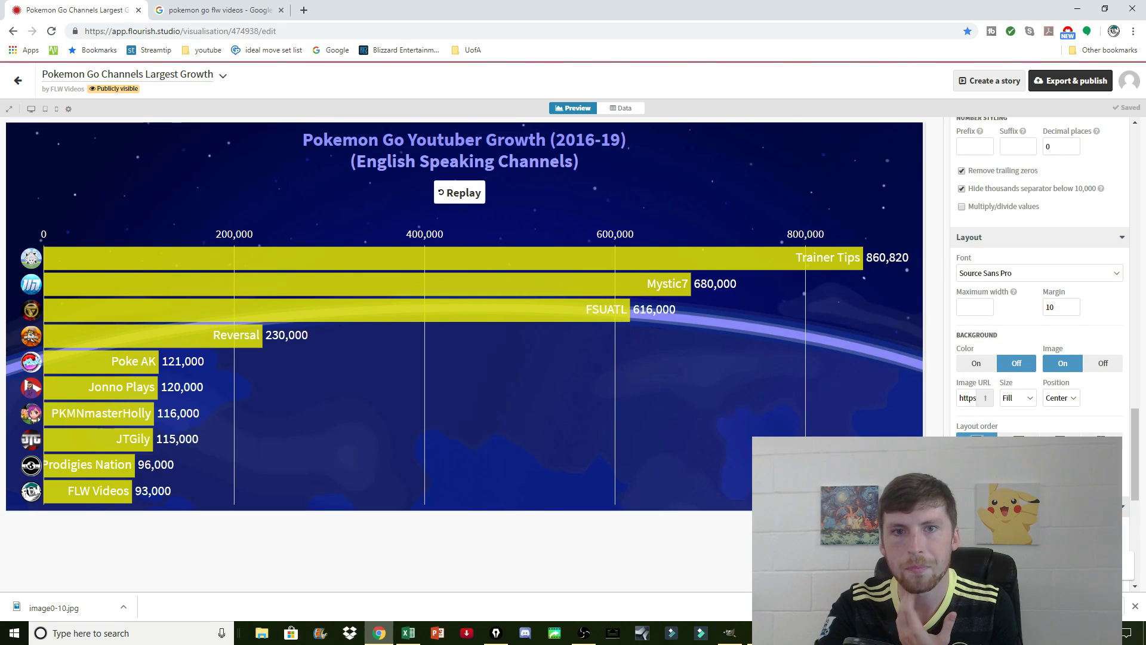
pyautogui.scroll(-4, 1039, 275)
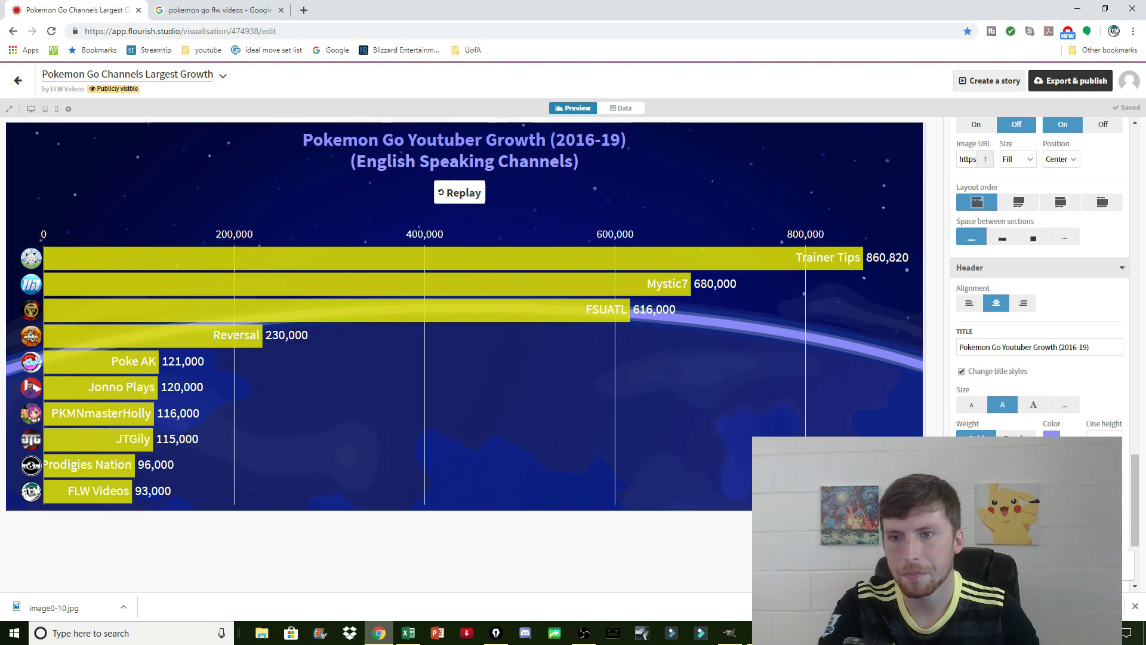
pyautogui.moveTo(1090, 347); pyautogui.dragTo(958, 347)
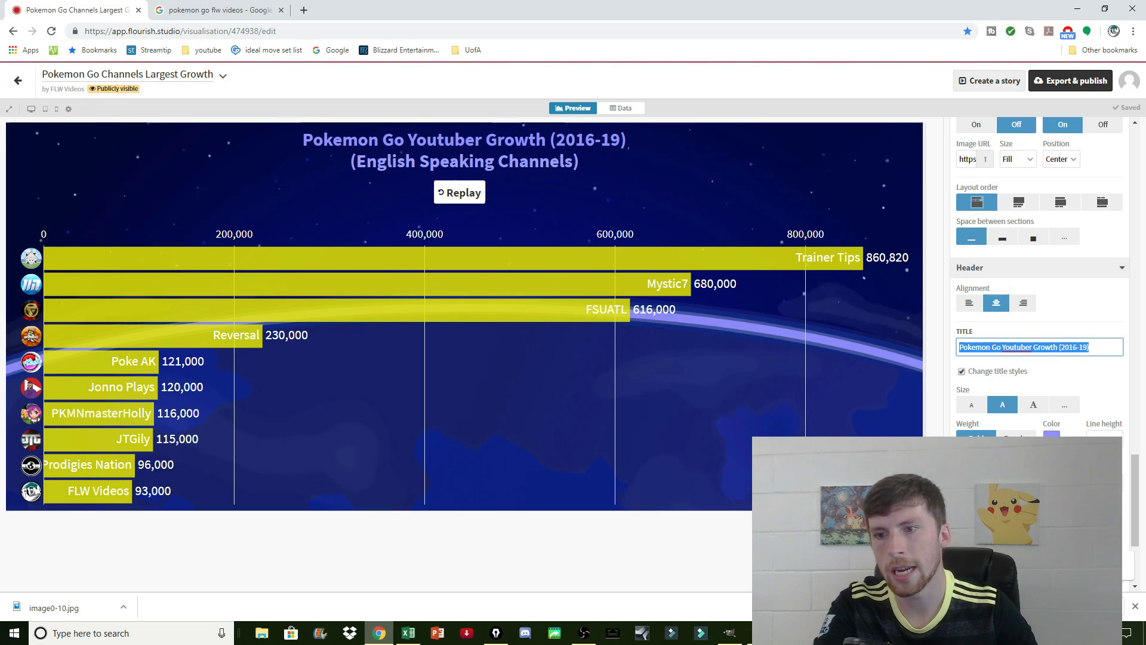
pyautogui.moveTo(1003, 436); pyautogui.dragTo(1106, 436)
pyautogui.hotkey('ctrl', 'shift', '7')
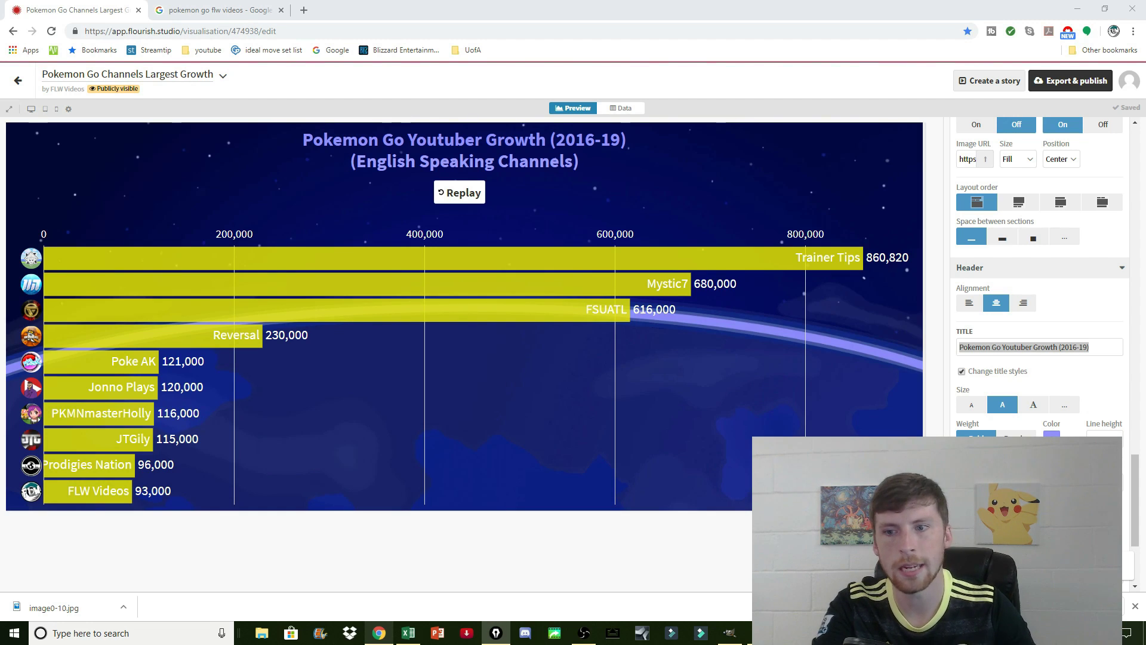
pyautogui.moveTo(932, 436); pyautogui.dragTo(609, 194)
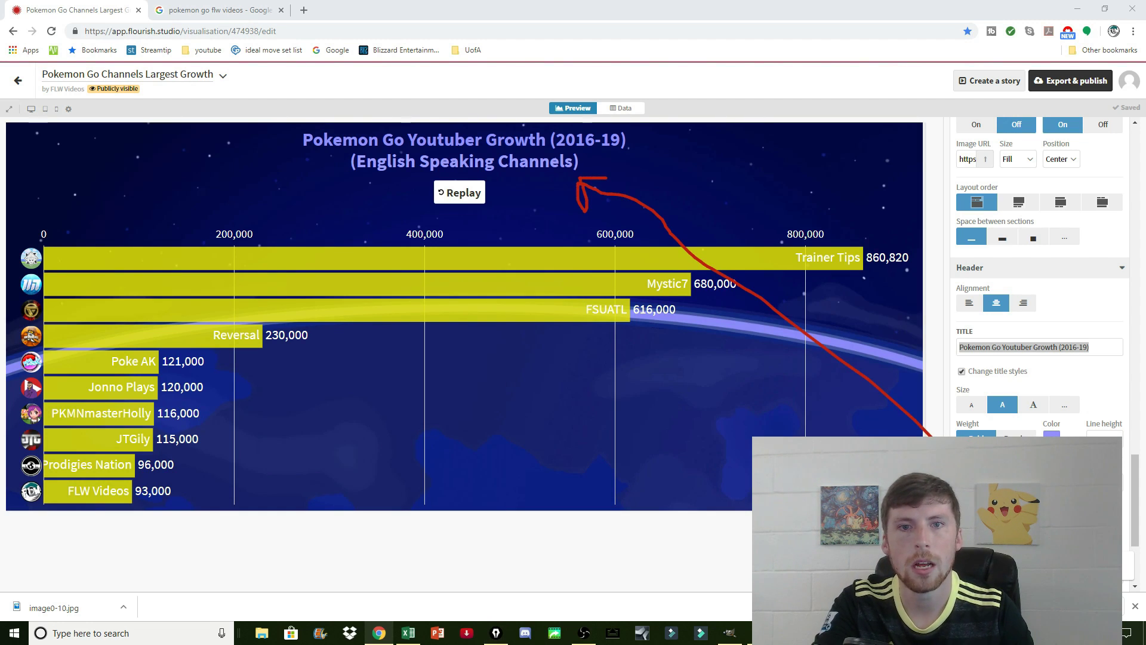
pyautogui.press('Escape')
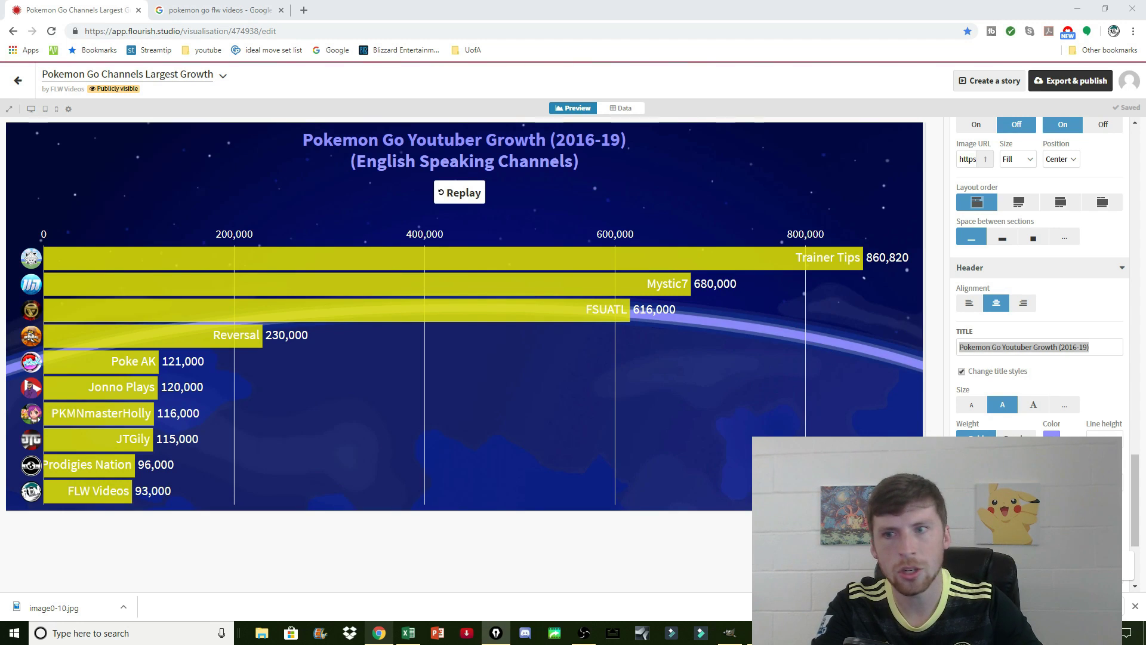
# - Return to the Axis settings and examine the text colour option and the axis values it affects on the chart
pyautogui.scroll(-12, 1042, 322)
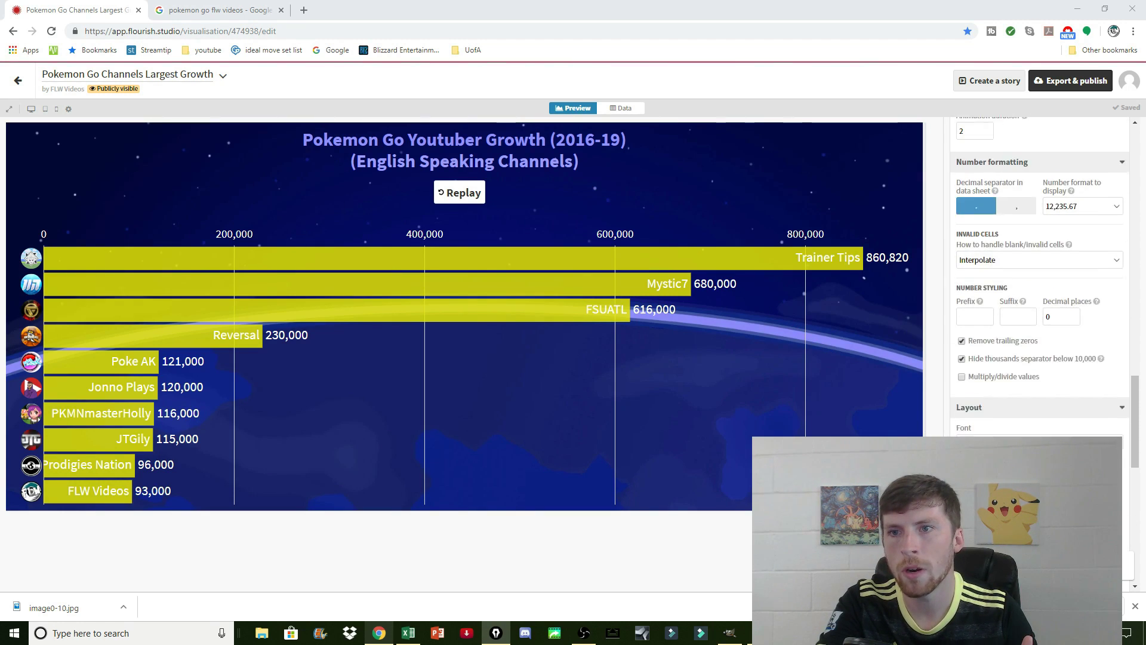
pyautogui.scroll(3, 1042, 322)
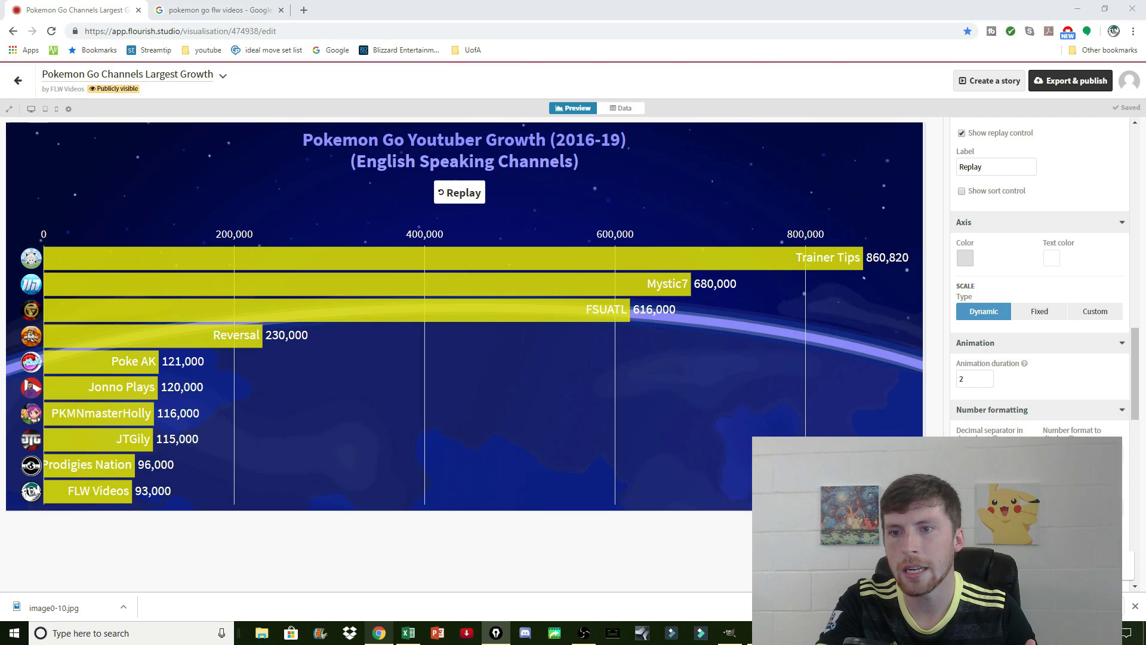
pyautogui.scroll(2, 1042, 322)
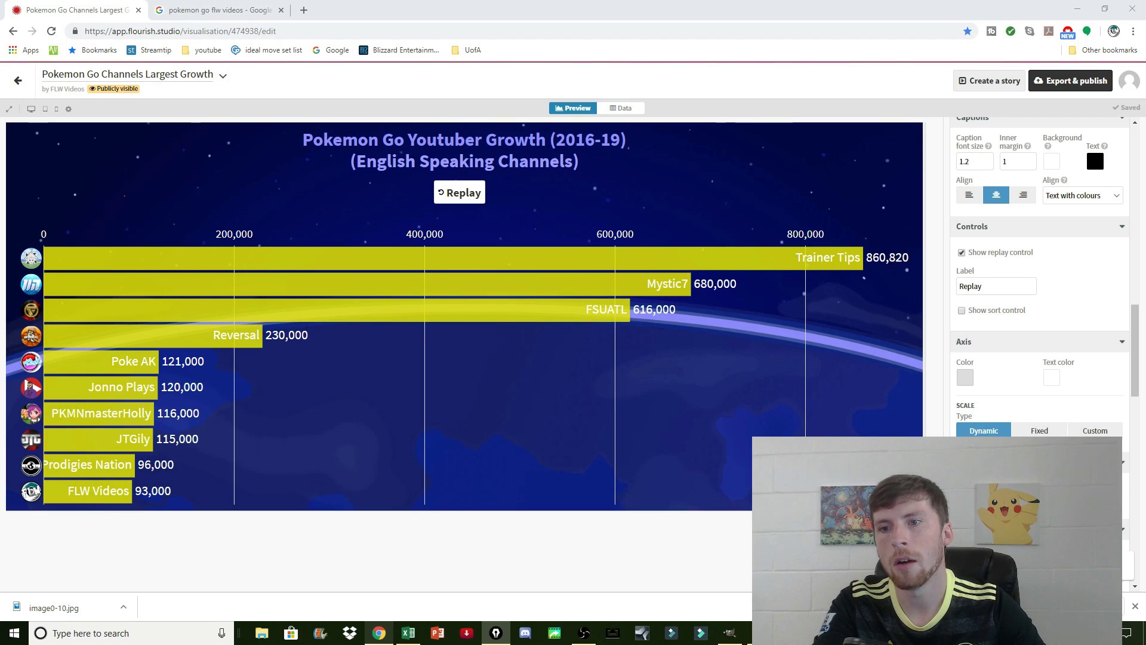
pyautogui.moveTo(938, 332); pyautogui.dragTo(1071, 328)
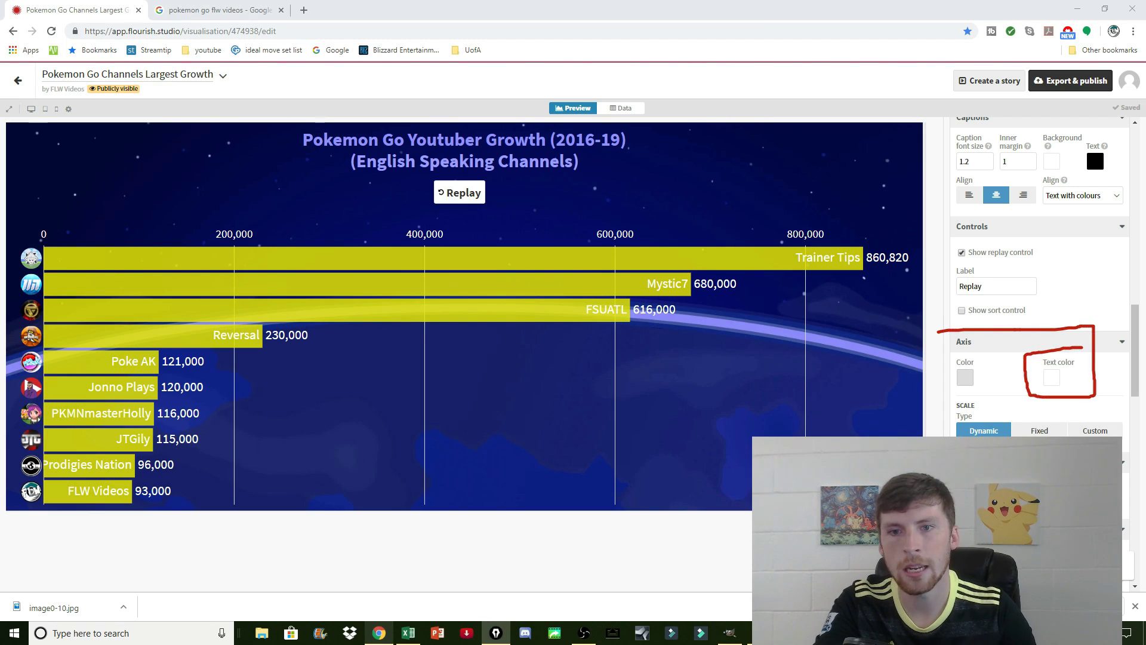
pyautogui.moveTo(190, 242)
pyautogui.mouseDown()
pyautogui.moveTo(192, 217)
pyautogui.moveTo(769, 211)
pyautogui.moveTo(856, 214)
pyautogui.moveTo(857, 245)
pyautogui.mouseUp()
pyautogui.hotkey('ctrl', 'shift', '7')
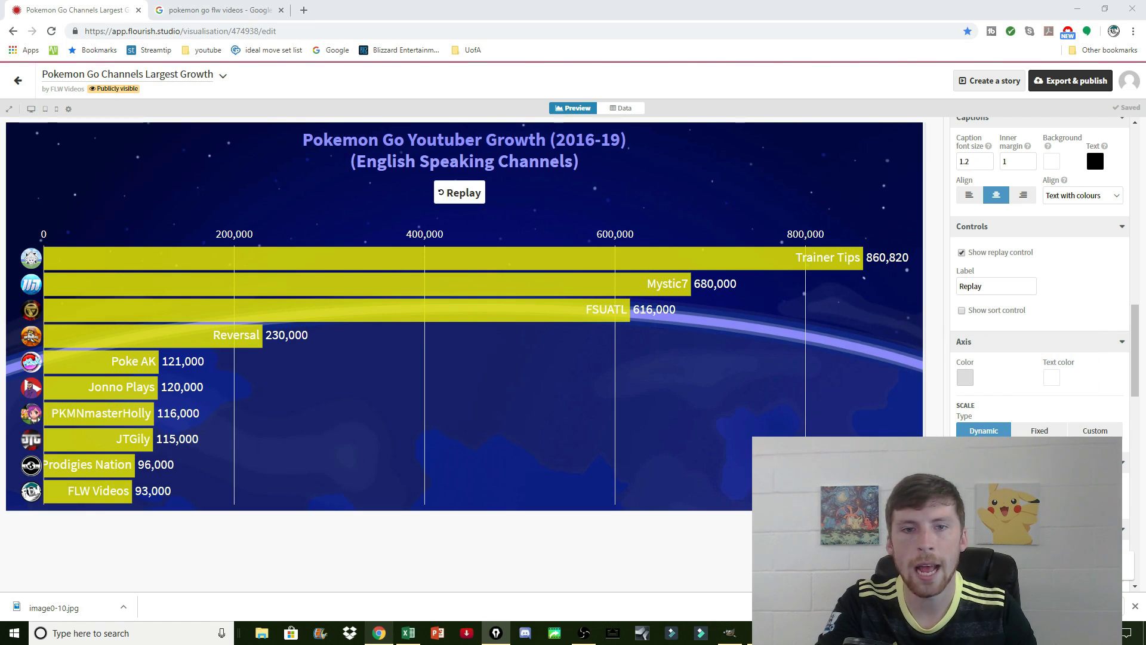
pyautogui.moveTo(177, 501); pyautogui.dragTo(203, 421)
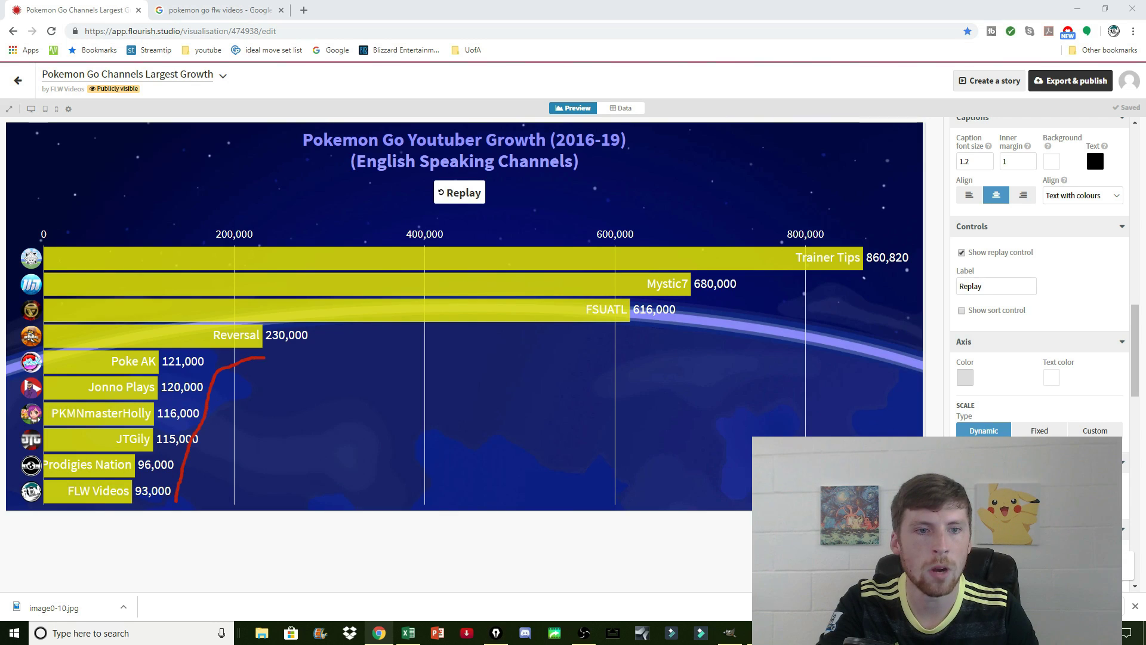
pyautogui.moveTo(265, 357)
pyautogui.mouseDown()
pyautogui.moveTo(663, 326)
pyautogui.moveTo(950, 276)
pyautogui.mouseUp()
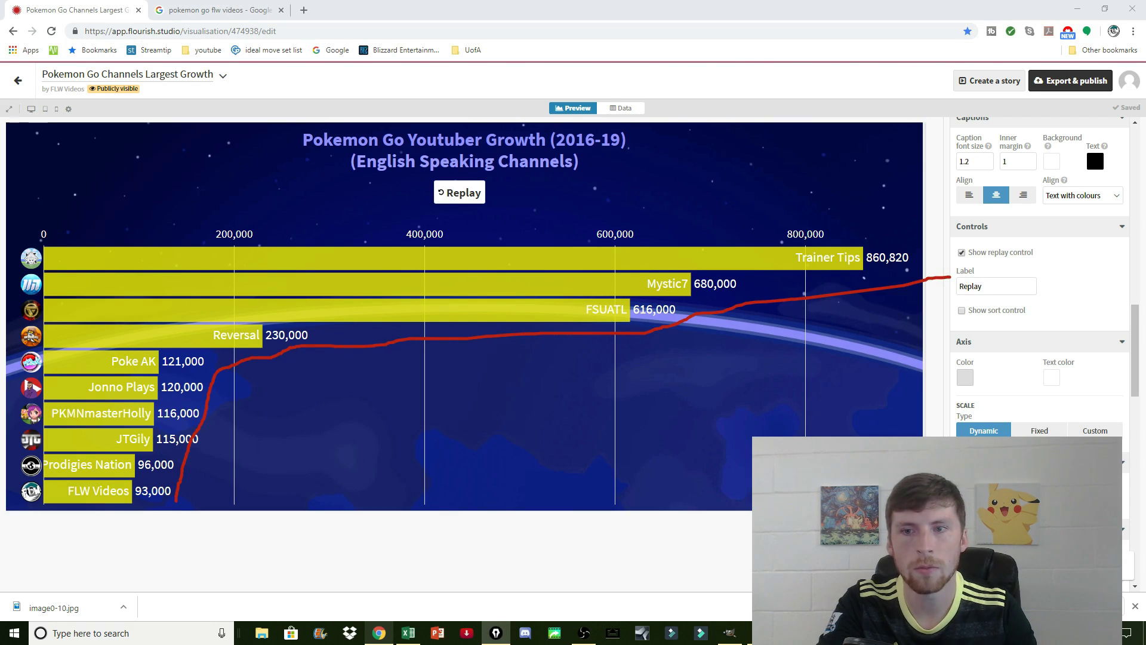
pyautogui.press('Escape')
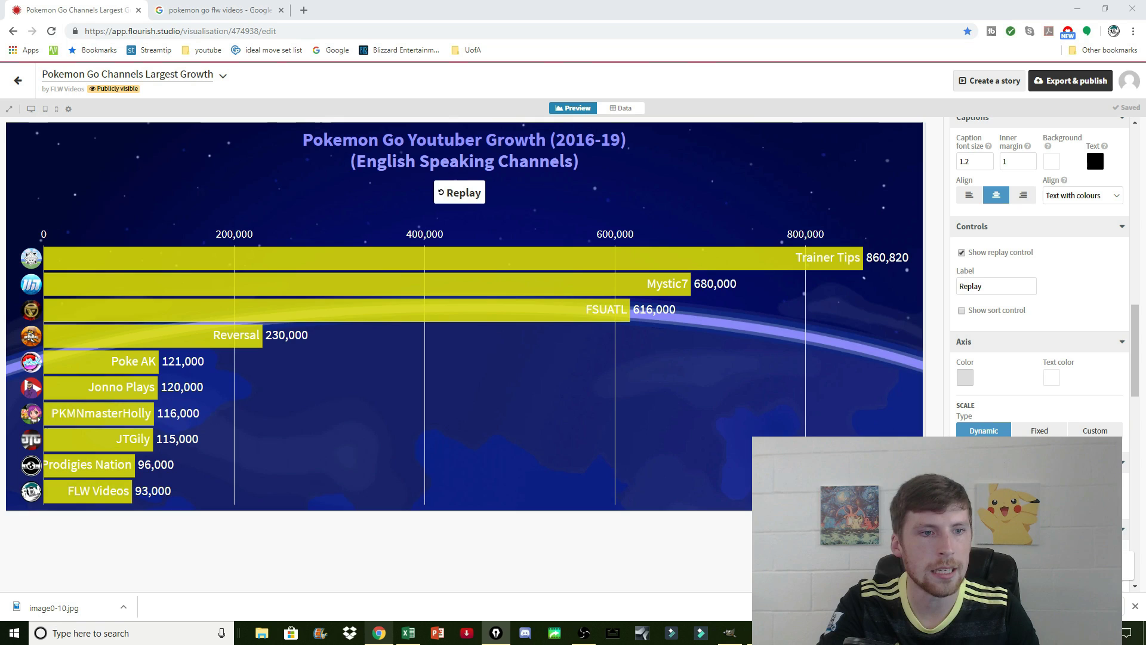
pyautogui.moveTo(195, 325); pyautogui.dragTo(228, 317)
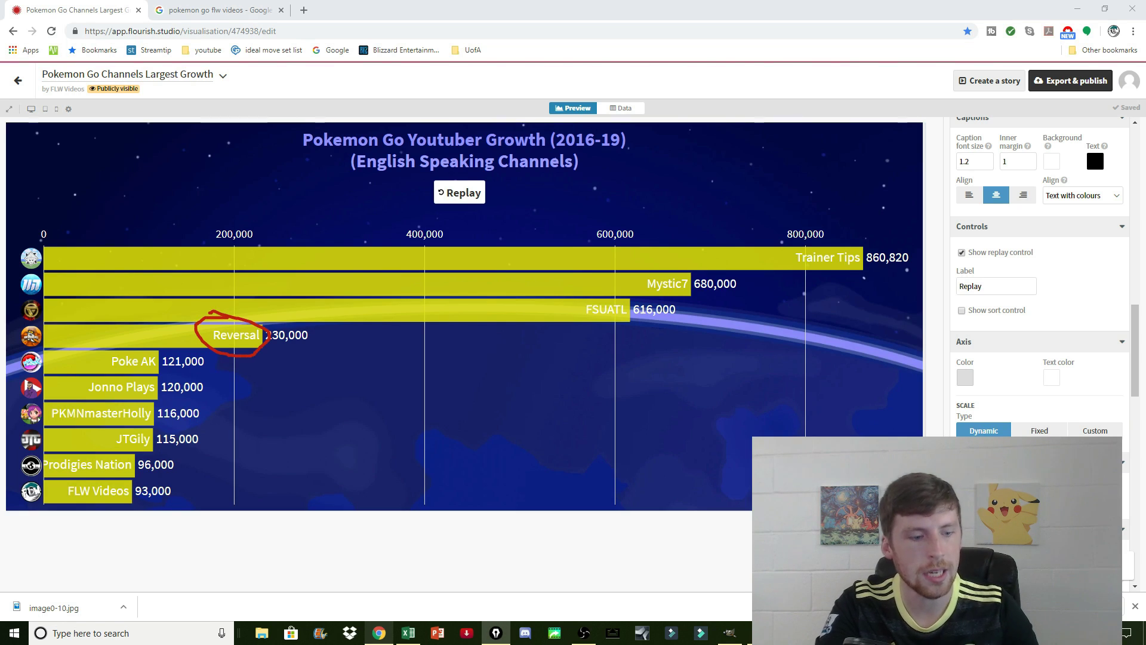
pyautogui.press('Escape')
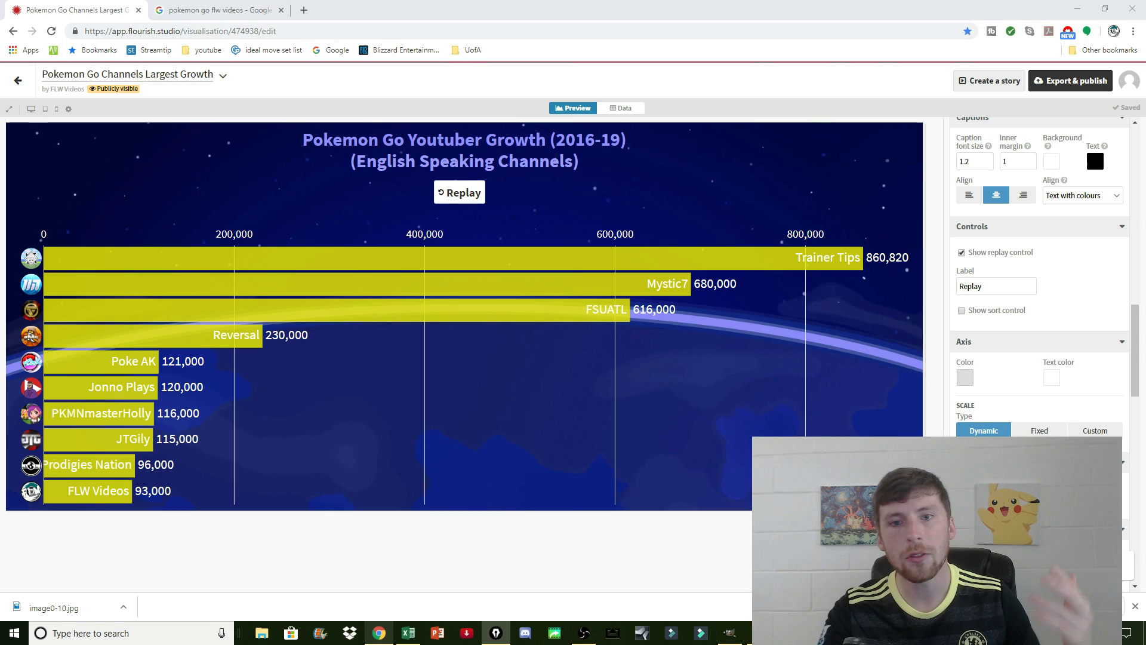
pyautogui.moveTo(221, 491)
pyautogui.mouseDown()
pyautogui.moveTo(243, 406)
pyautogui.moveTo(339, 379)
pyautogui.moveTo(579, 374)
pyautogui.moveTo(763, 336)
pyautogui.mouseUp()
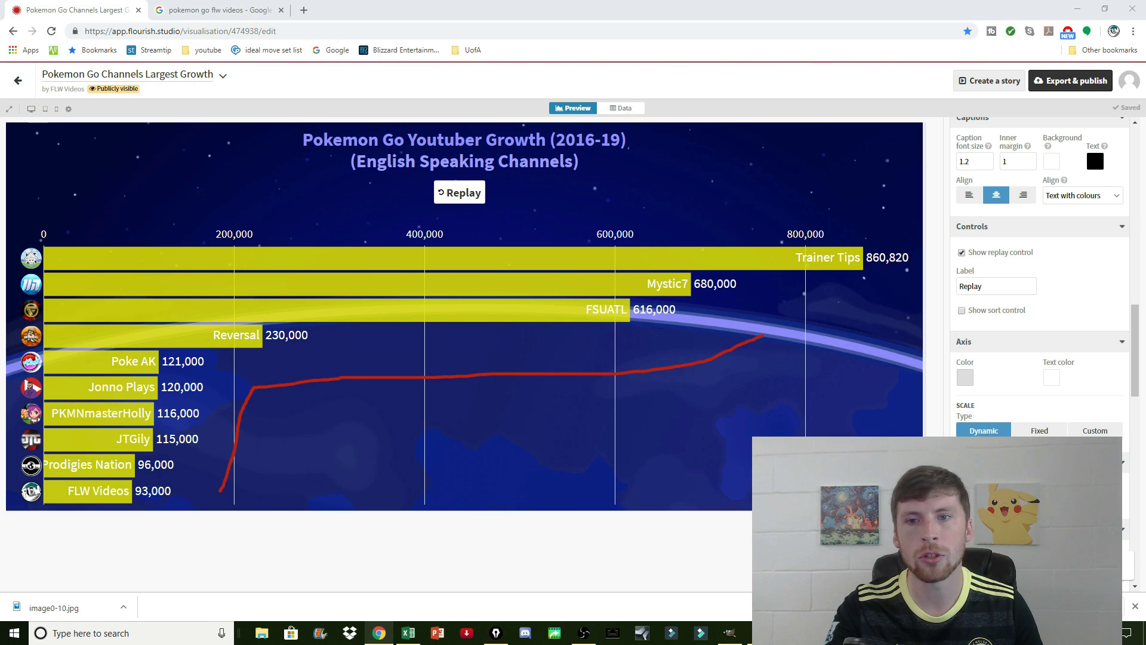
pyautogui.hotkey('ctrl', 'shift', '7')
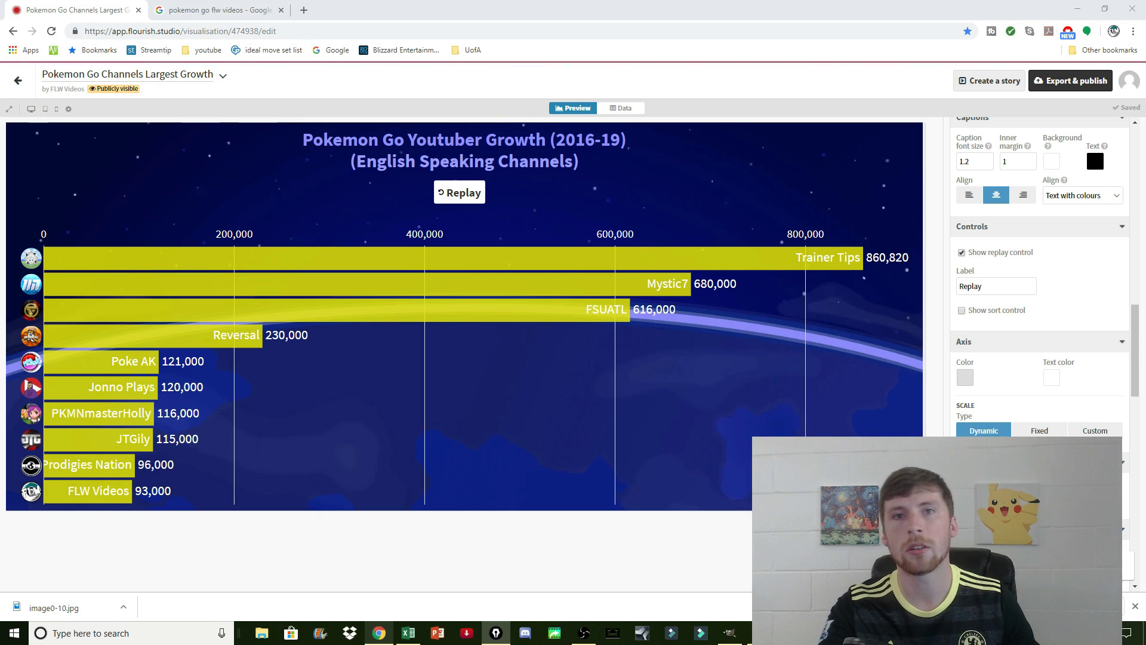
pyautogui.scroll(10, 1038, 298)
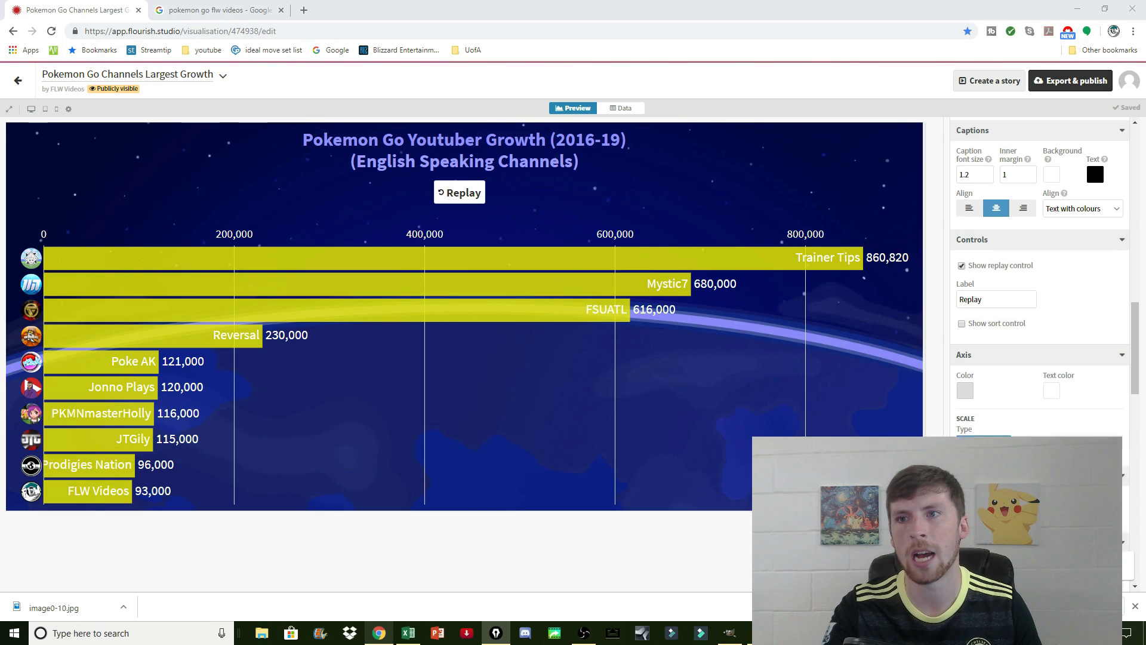